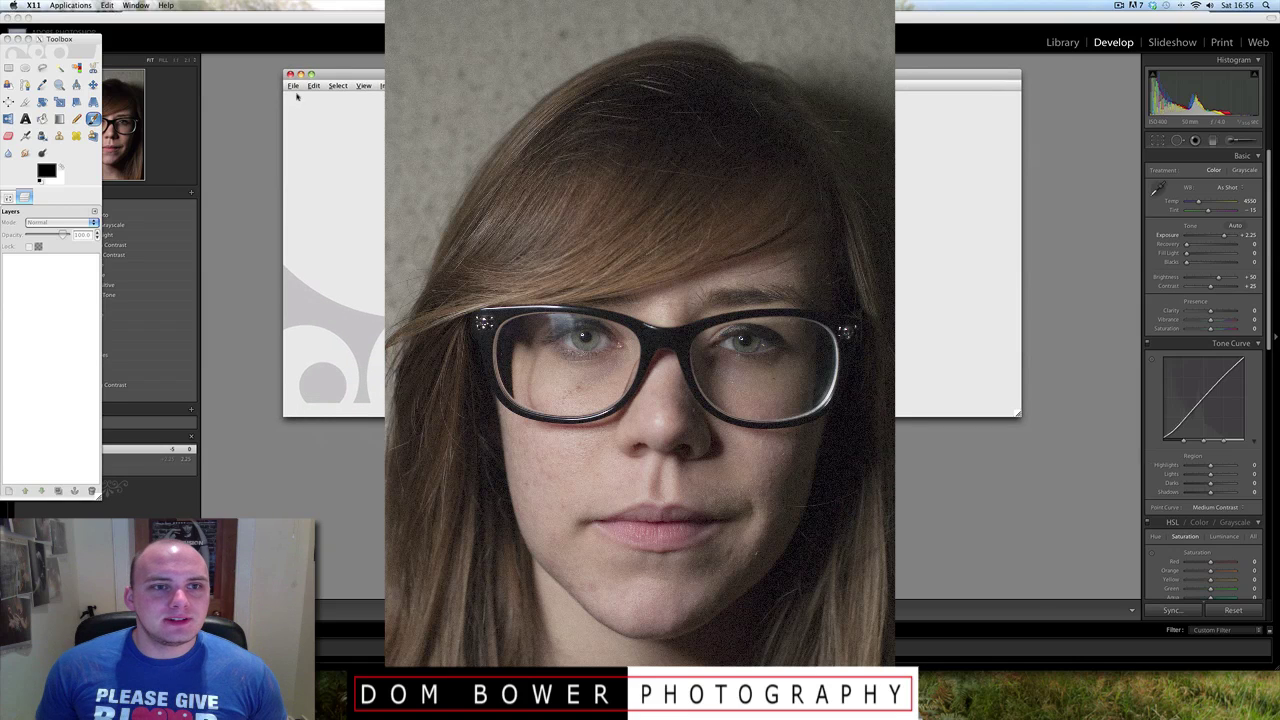
# - Open the _DSF3221 portrait from the Pictures folder as a single-layer image
pyautogui.click(293, 86)
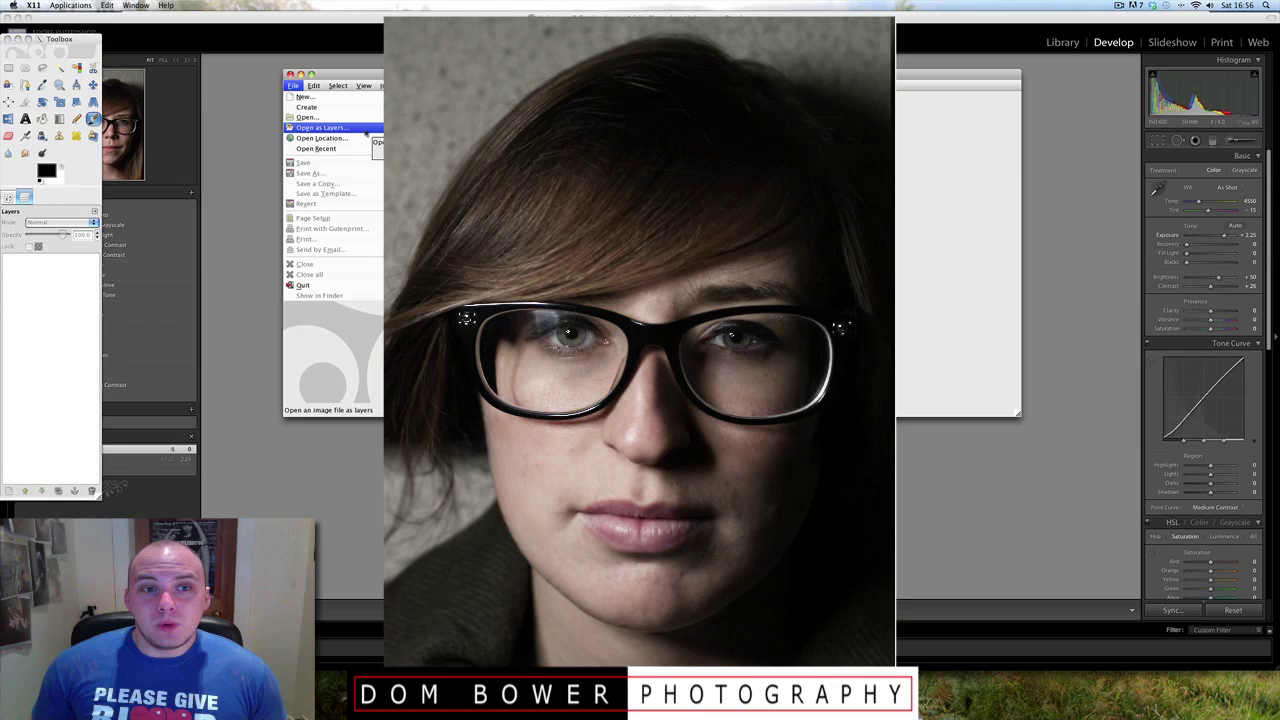
pyautogui.click(355, 128)
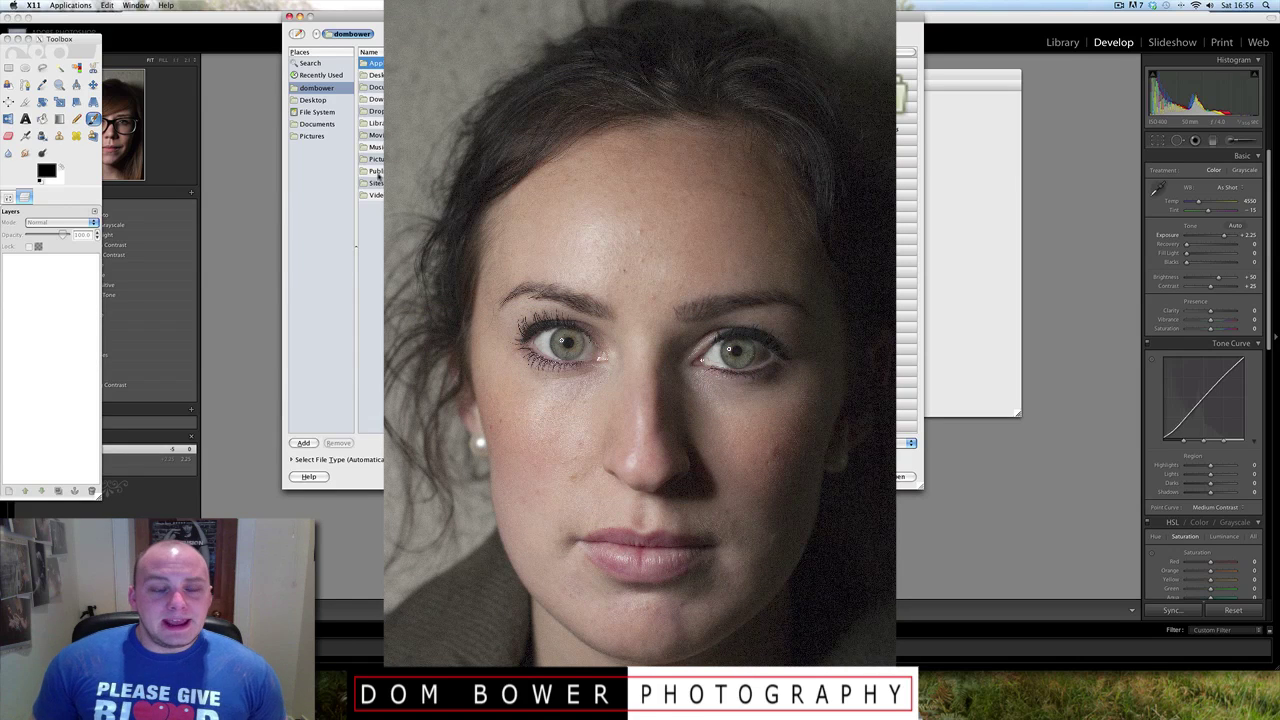
pyautogui.click(312, 136)
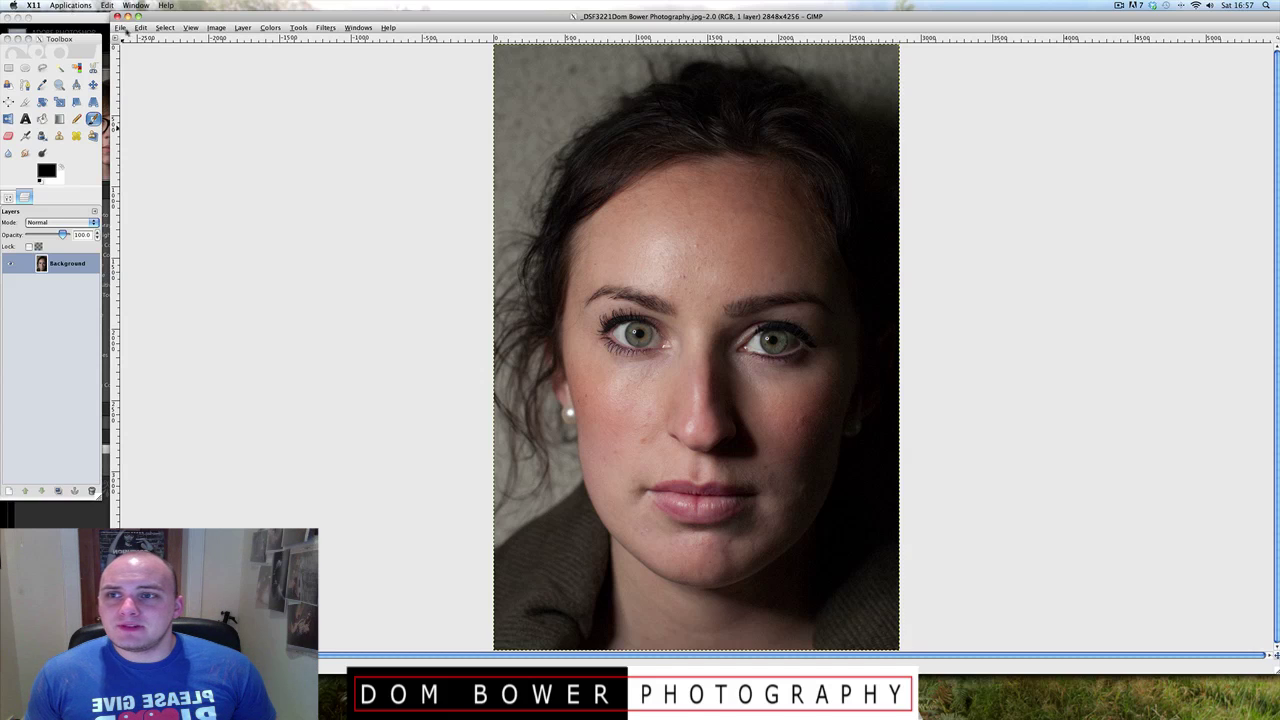
# - Add the _DSF3224 glasses portrait as a new layer above Background
pyautogui.click(125, 31)
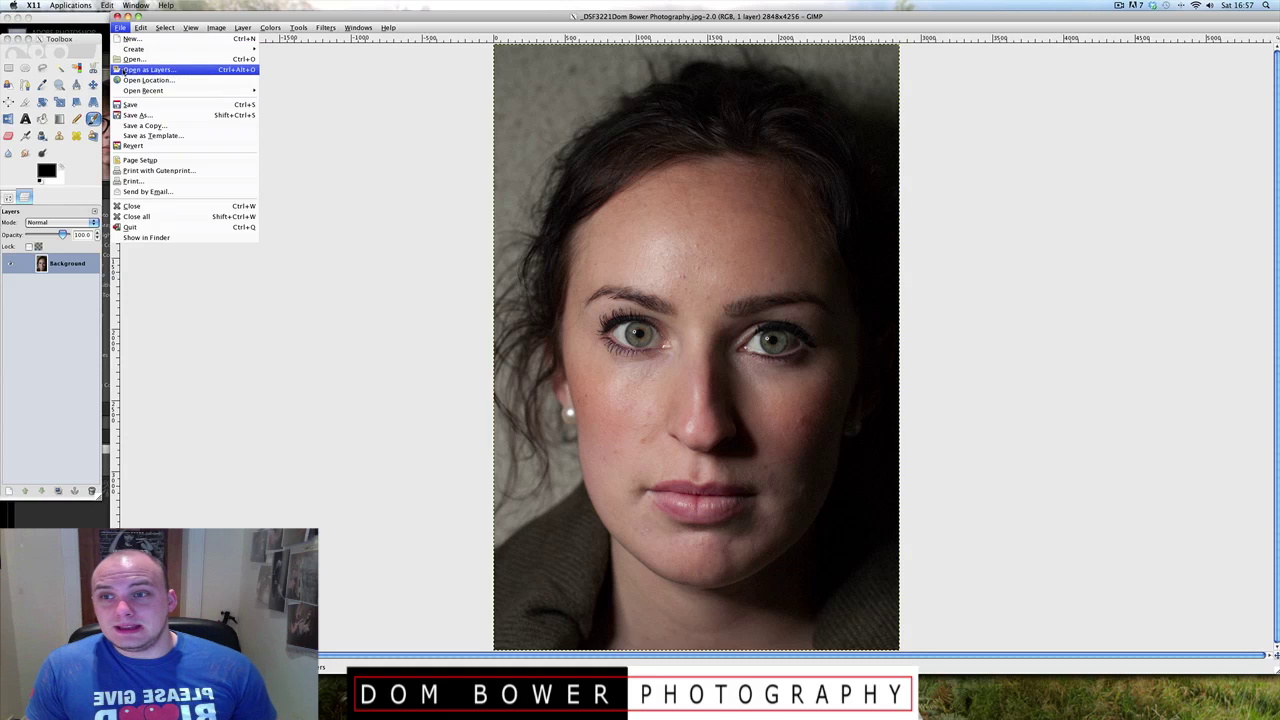
pyautogui.click(130, 60)
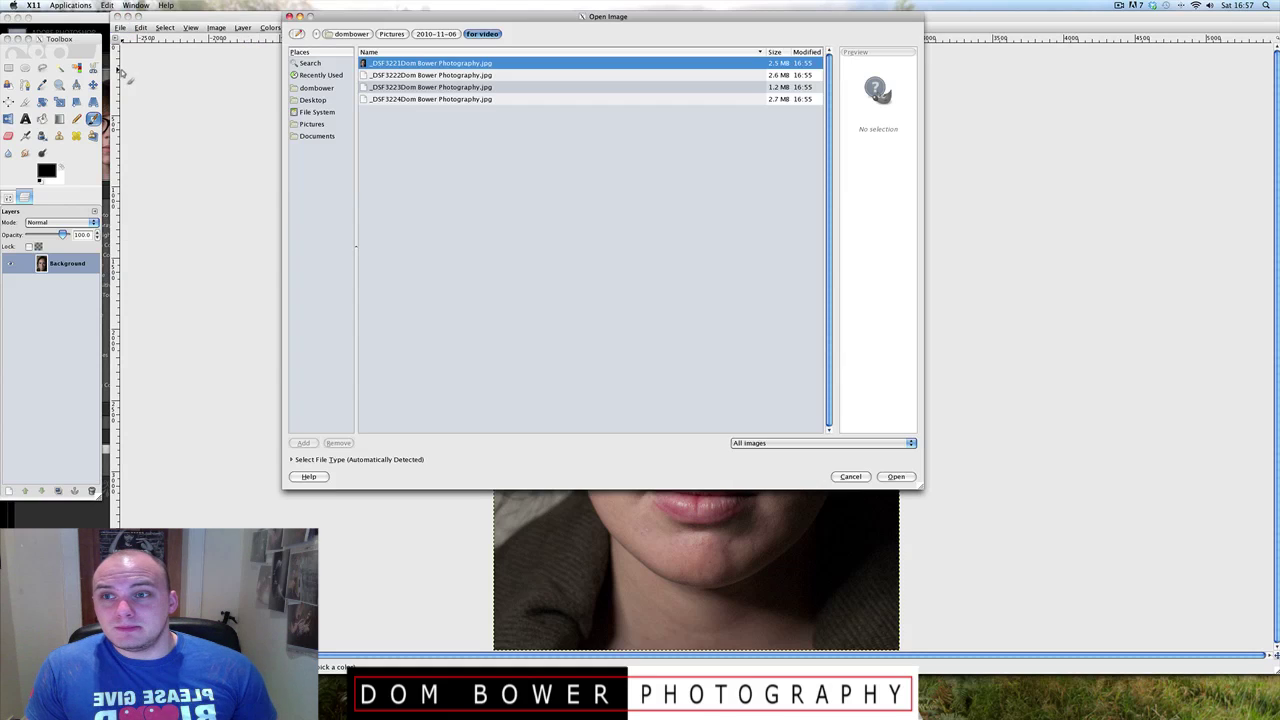
pyautogui.click(498, 99)
pyautogui.click(900, 477)
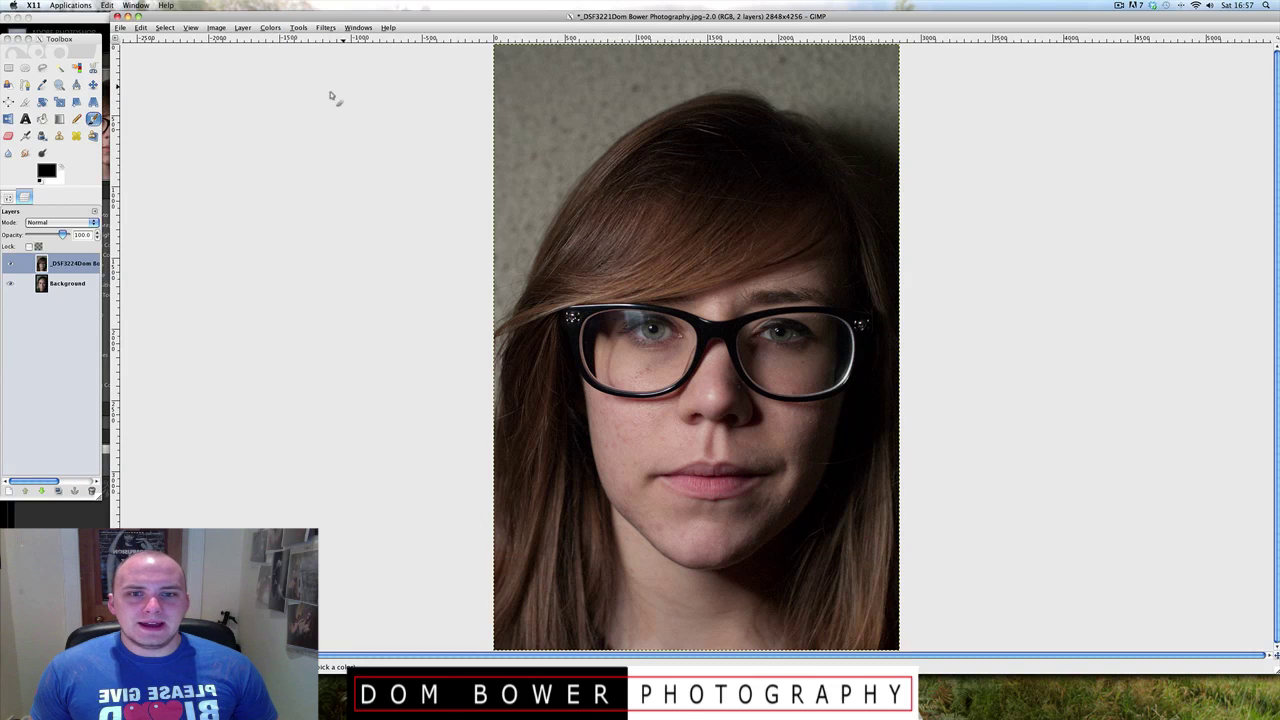
# - Toggle the glasses layer's visibility repeatedly to compare the two faces
pyautogui.click(11, 265)
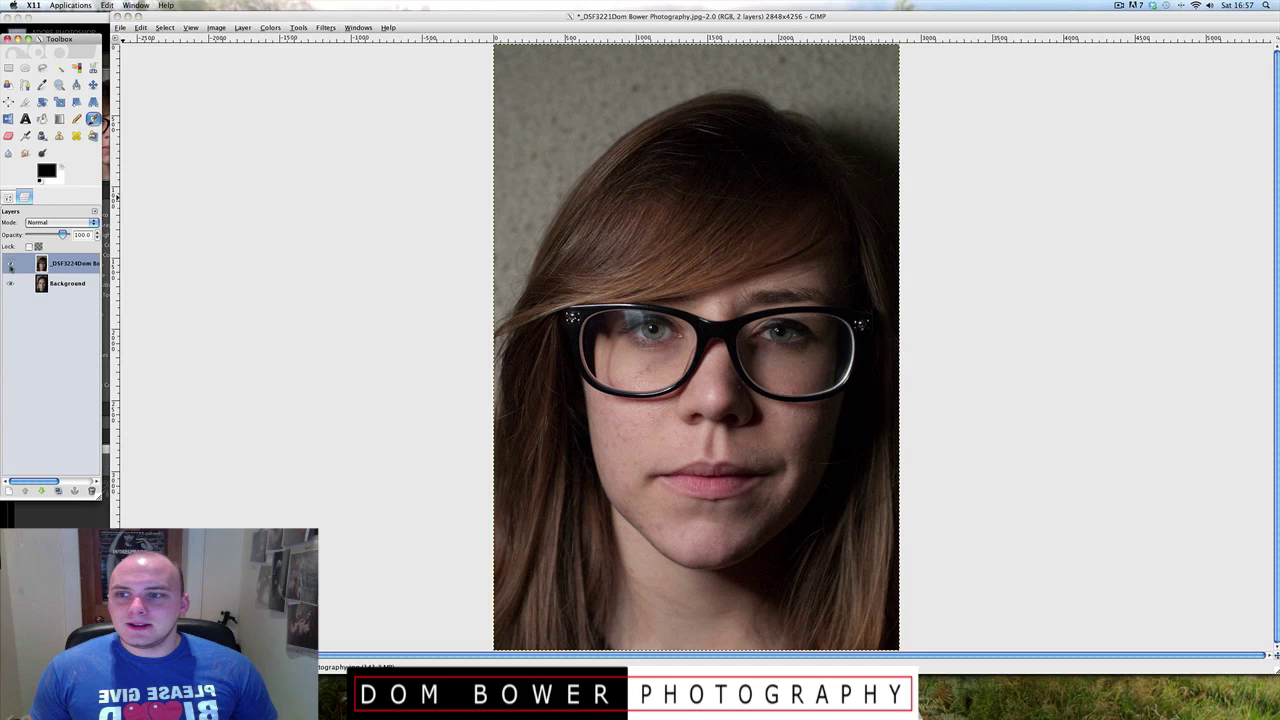
pyautogui.click(11, 264)
pyautogui.click(11, 264)
pyautogui.click(11, 264)
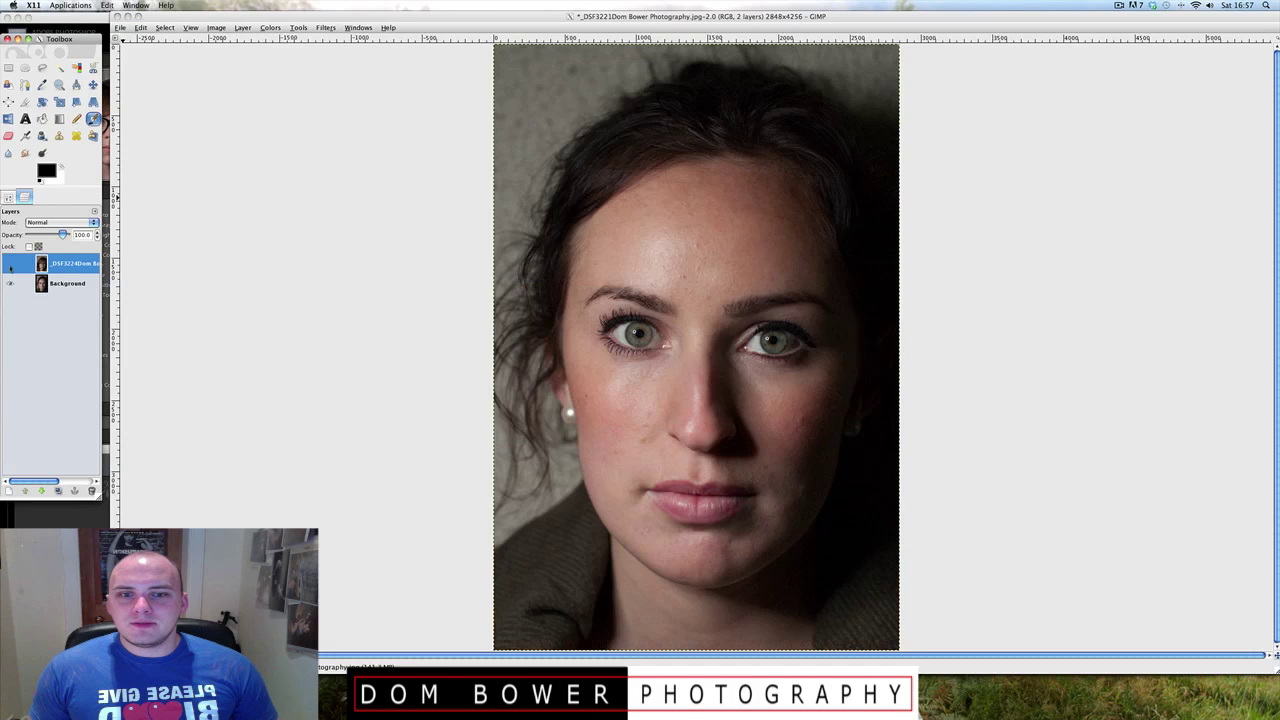
pyautogui.click(11, 264)
pyautogui.click(11, 264)
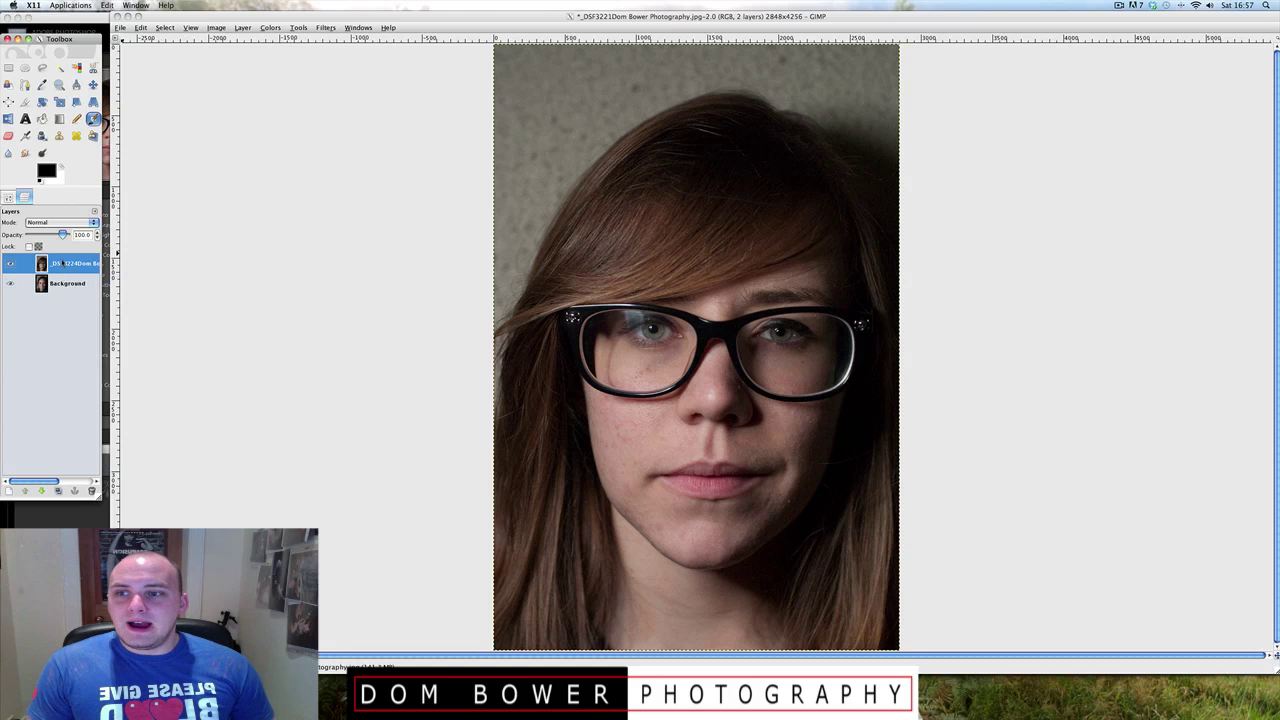
# - Attach a White (full opacity) layer mask to the glasses portrait layer
pyautogui.rightClick(60, 265)
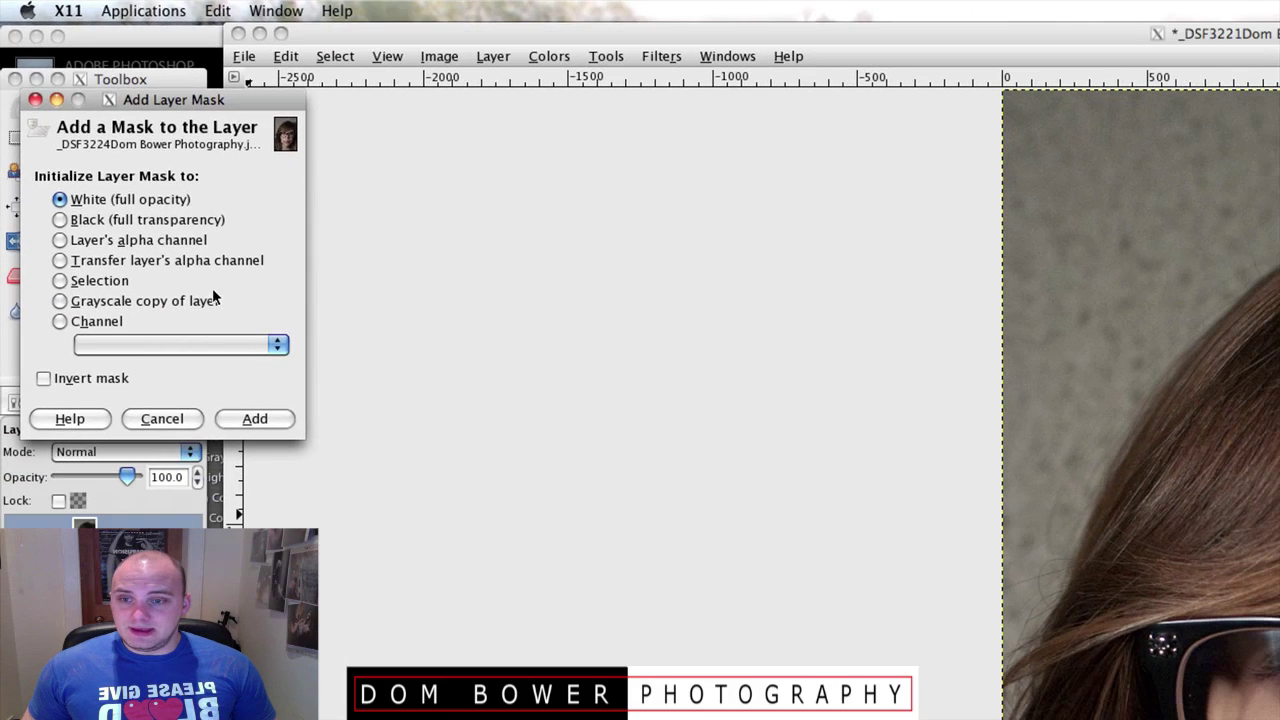
pyautogui.click(254, 420)
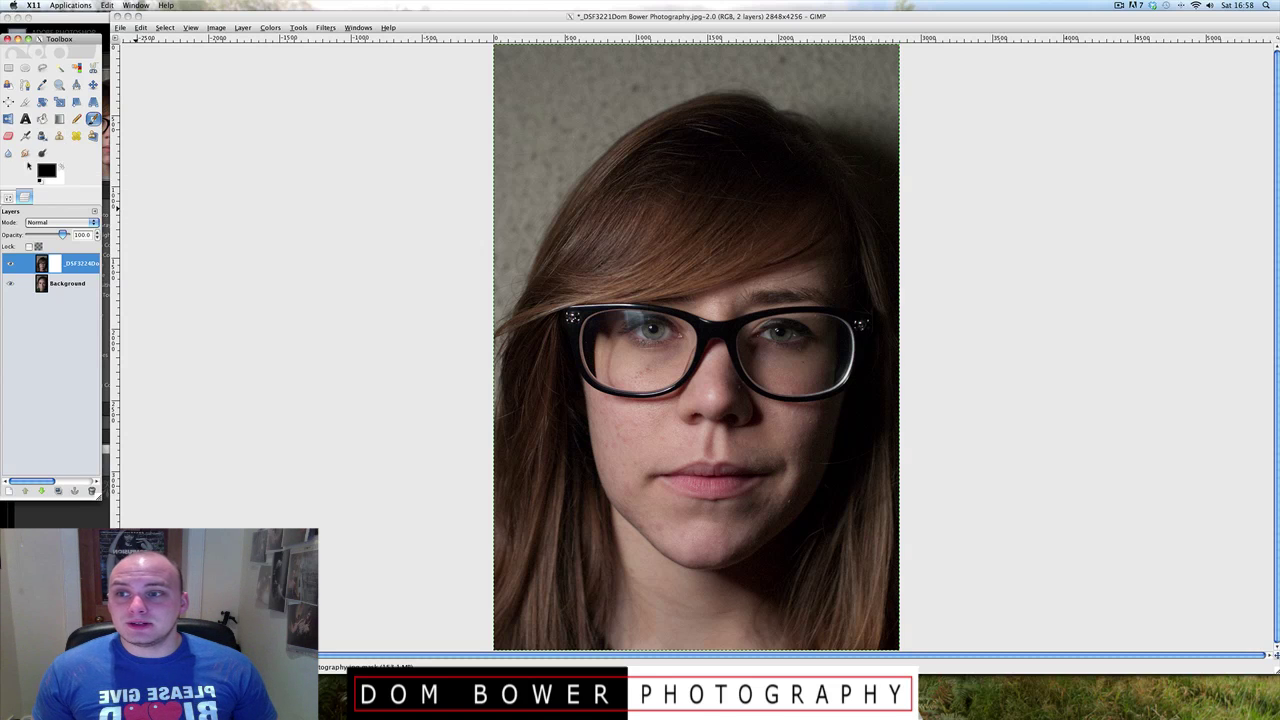
# - Pick the Circle Fuzzy (19) brush at scale 10 and trial-paint the mouth on the mask
pyautogui.click(8, 197)
pyautogui.click(35, 249)
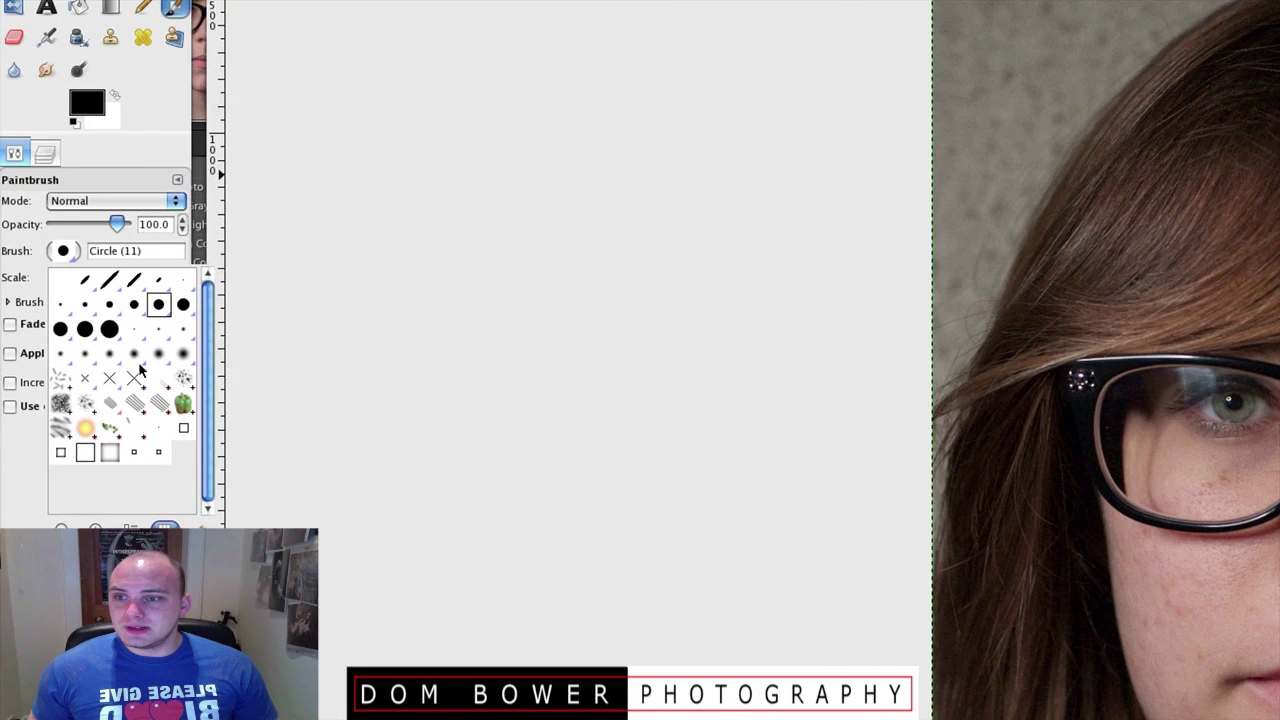
pyautogui.click(177, 355)
pyautogui.scroll(10, 92, 272)
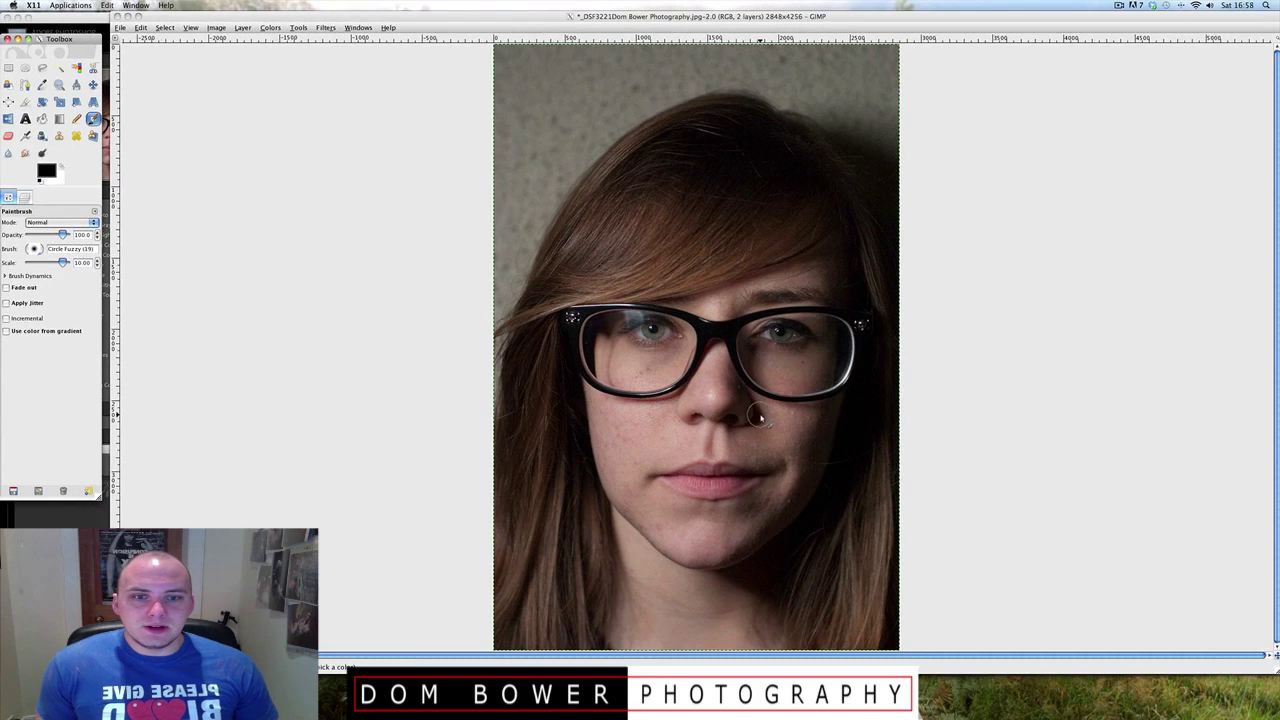
pyautogui.moveTo(677, 466)
pyautogui.mouseDown()
pyautogui.moveTo(765, 482)
pyautogui.moveTo(710, 502)
pyautogui.moveTo(772, 475)
pyautogui.moveTo(722, 515)
pyautogui.moveTo(755, 529)
pyautogui.mouseUp()
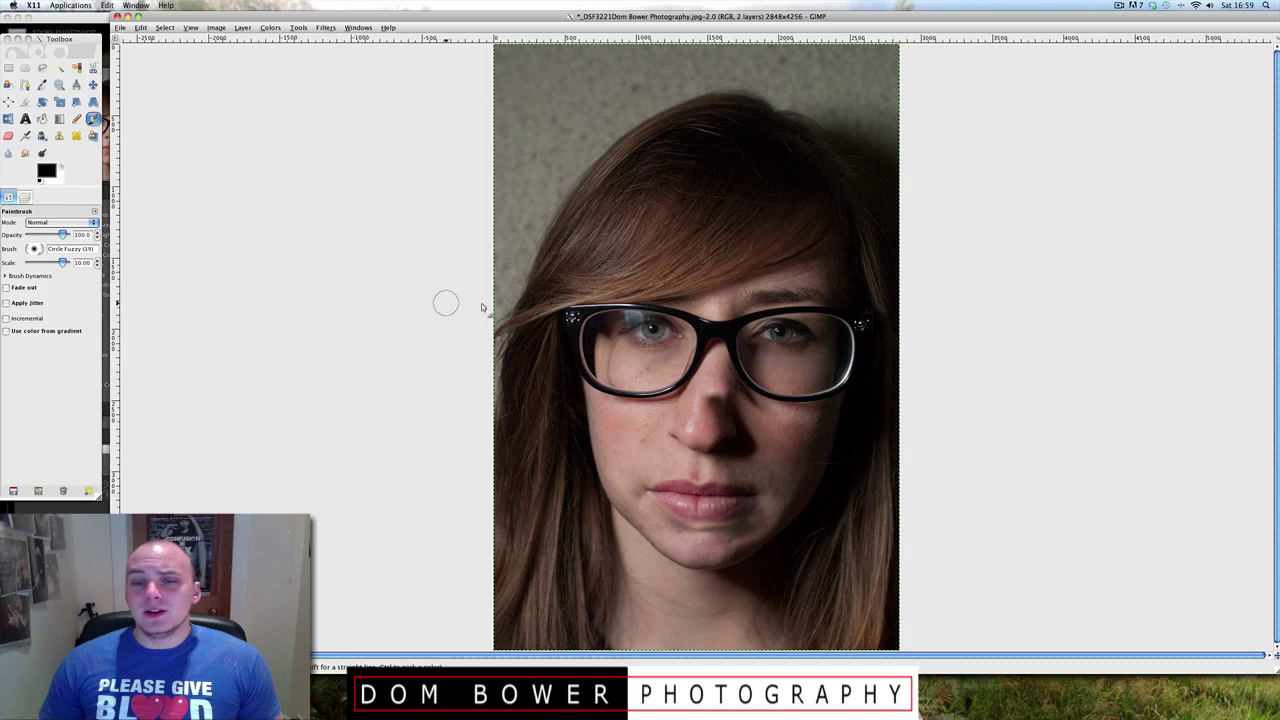
pyautogui.click(8, 197)
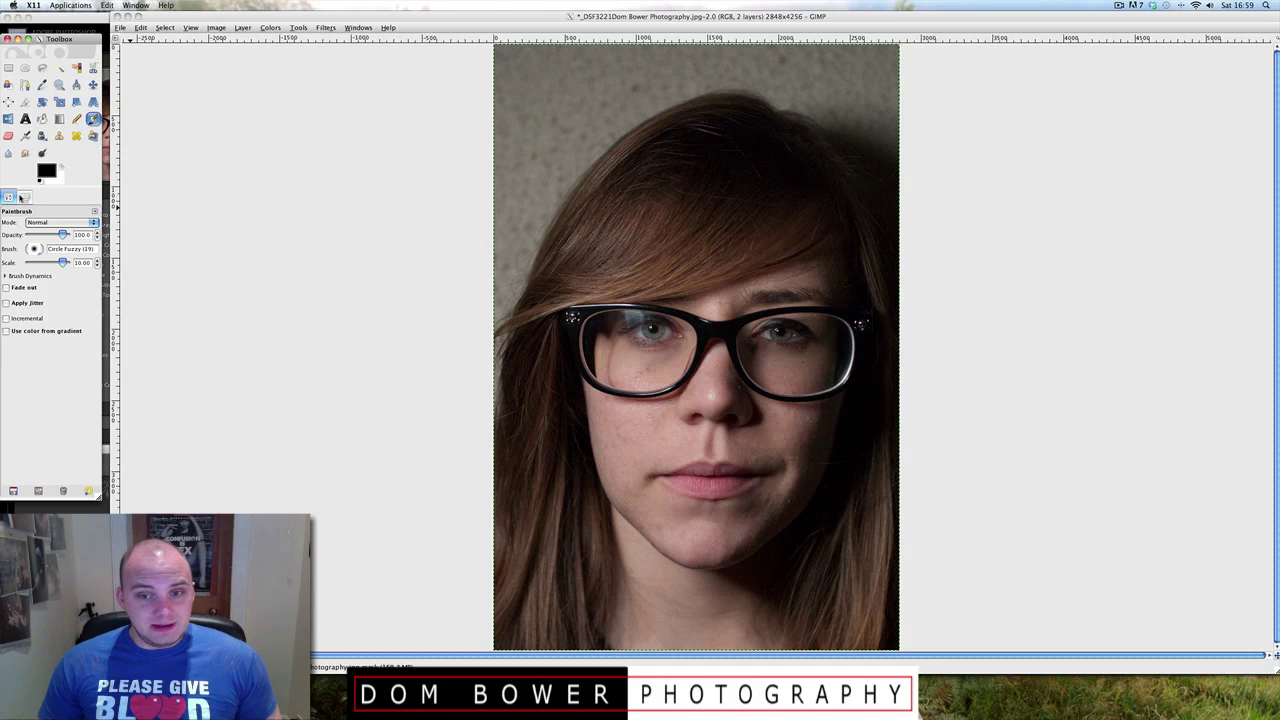
# - Delete the glasses layer's mask and lower its opacity to 58.3
pyautogui.click(25, 197)
pyautogui.rightClick(60, 264)
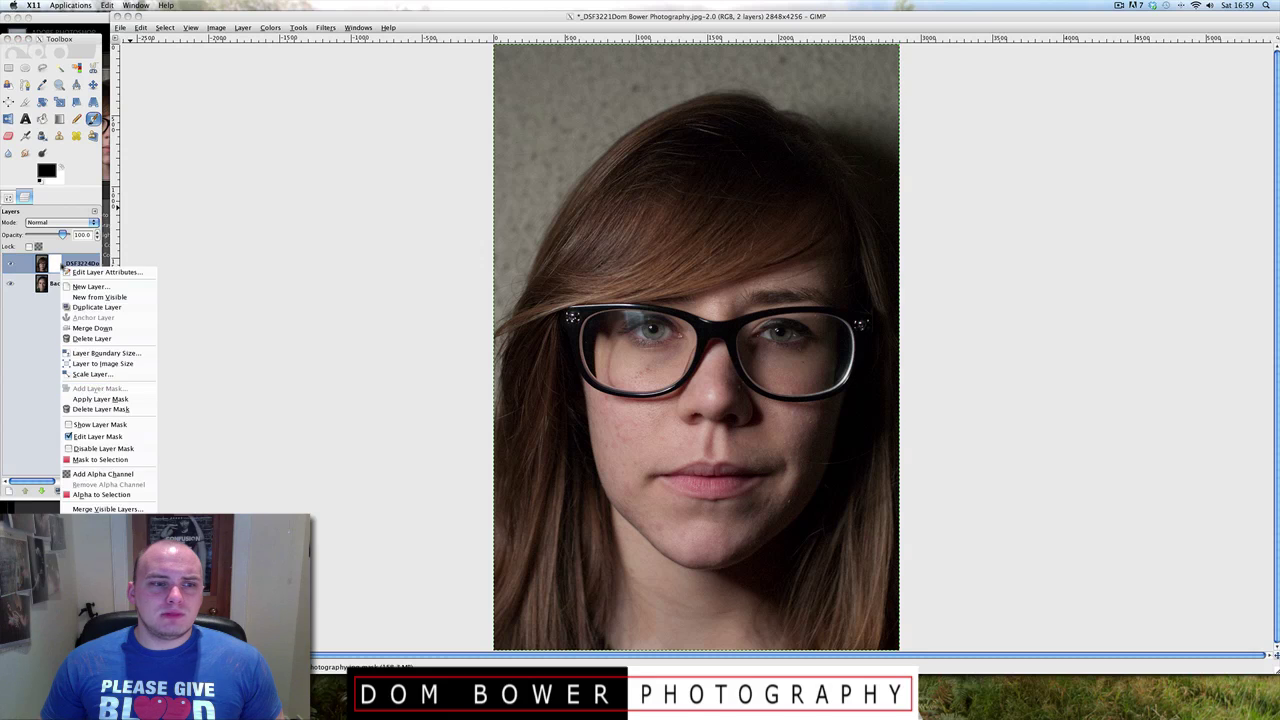
pyautogui.click(104, 409)
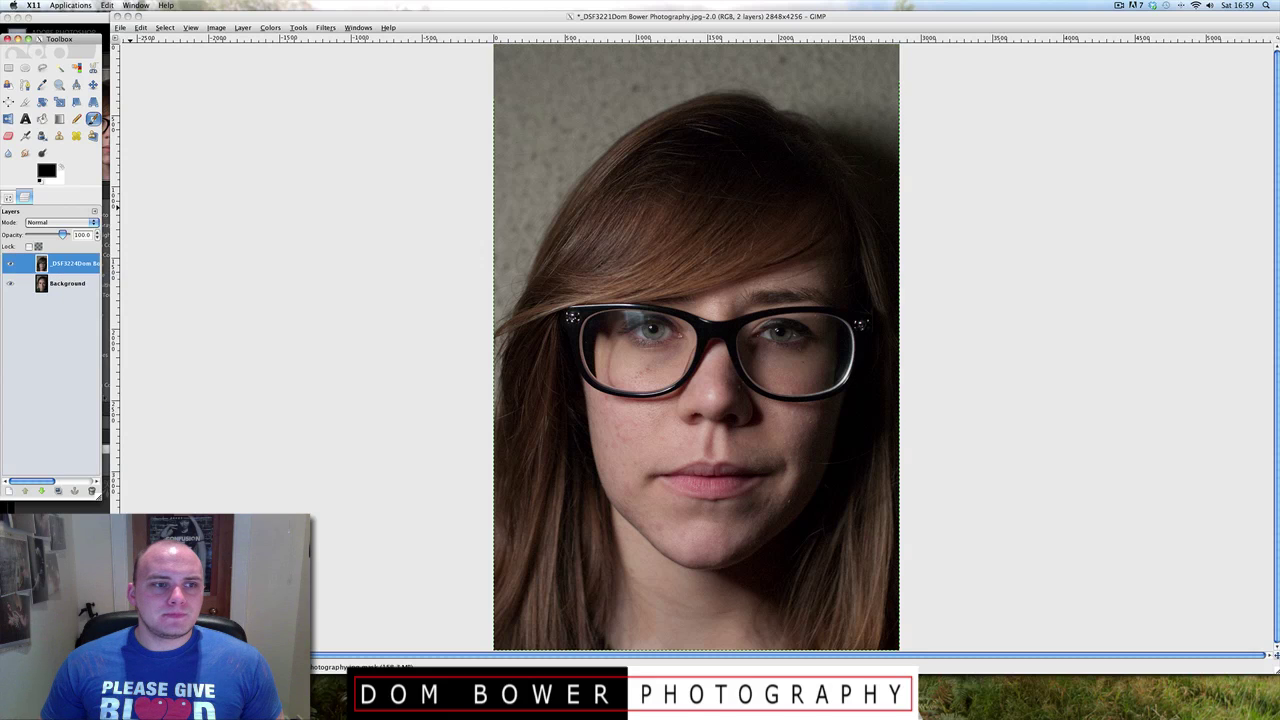
pyautogui.moveTo(62, 234); pyautogui.dragTo(49, 236)
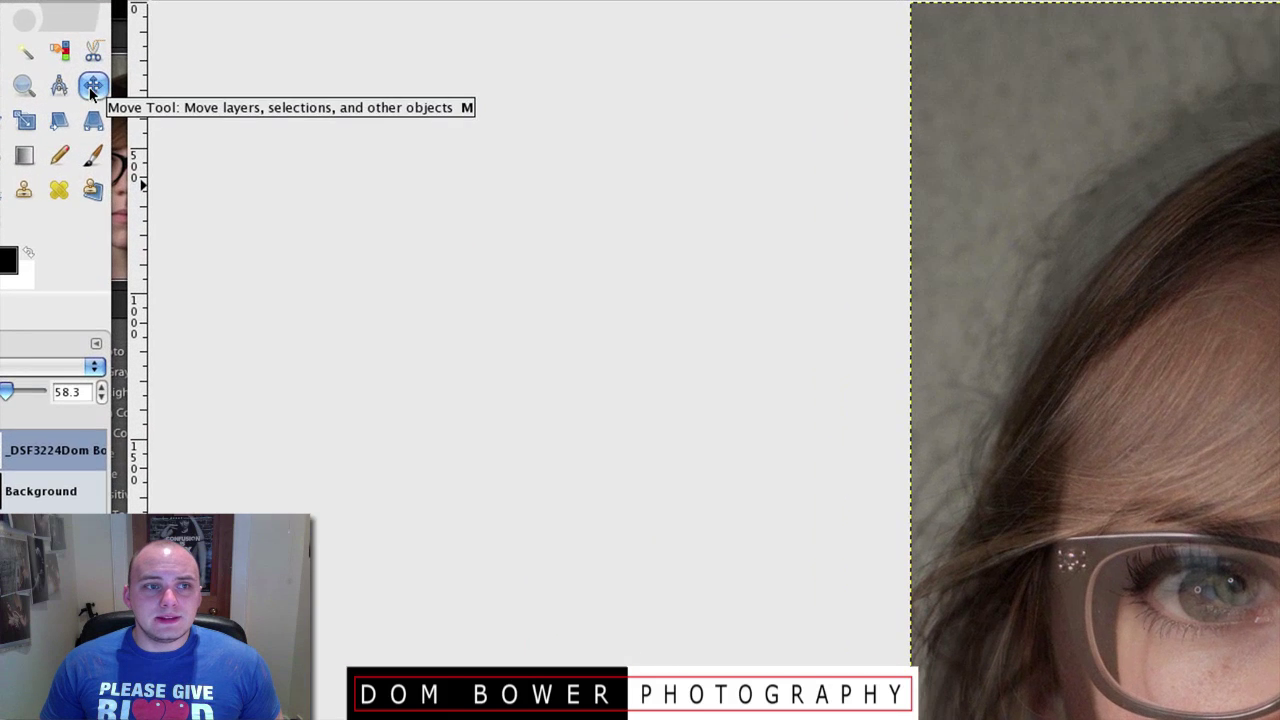
# - Move the glasses layer so the eyes line up, then restore its opacity to 100
pyautogui.click(91, 88)
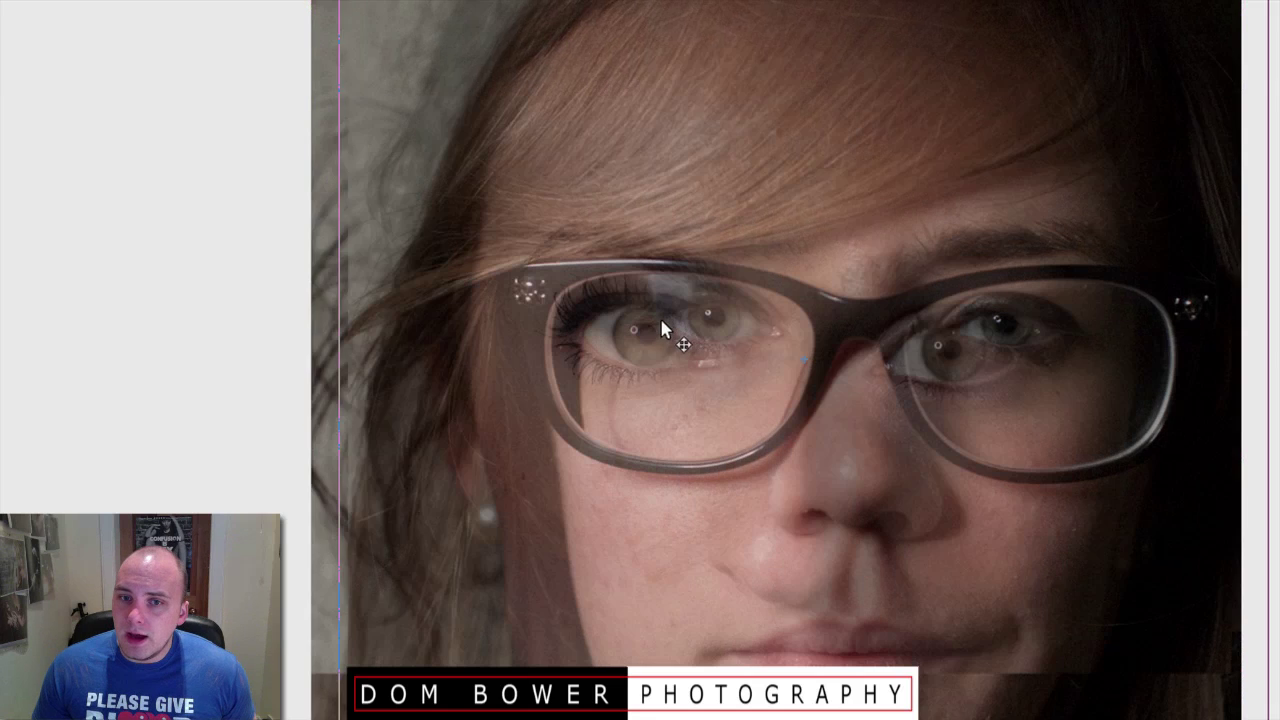
pyautogui.moveTo(622, 345); pyautogui.dragTo(547, 363)
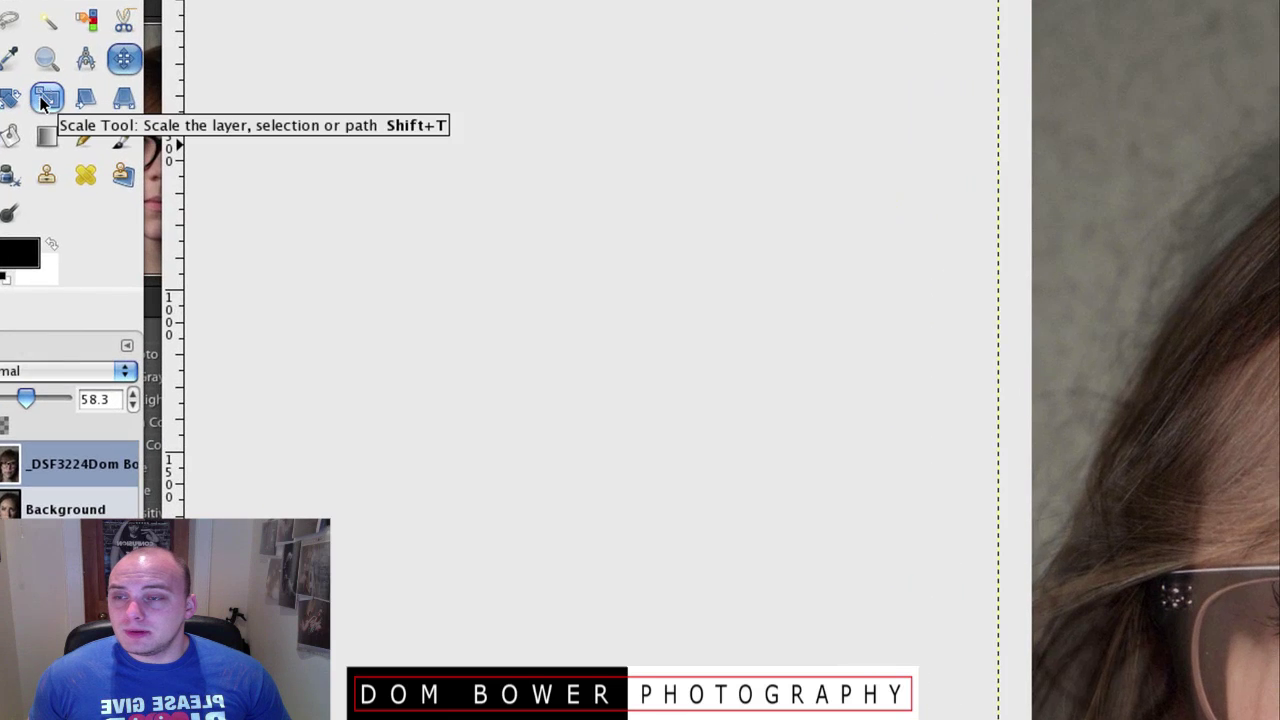
pyautogui.click(45, 98)
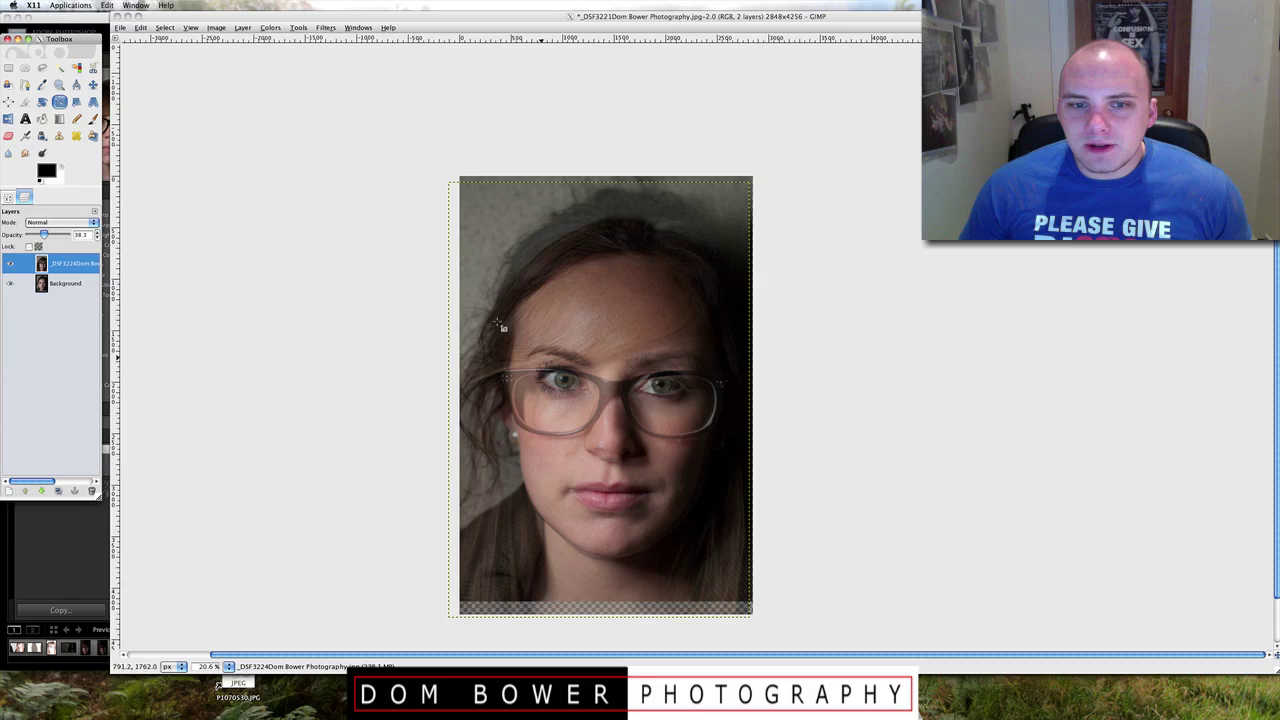
pyautogui.moveTo(67, 237); pyautogui.dragTo(79, 235)
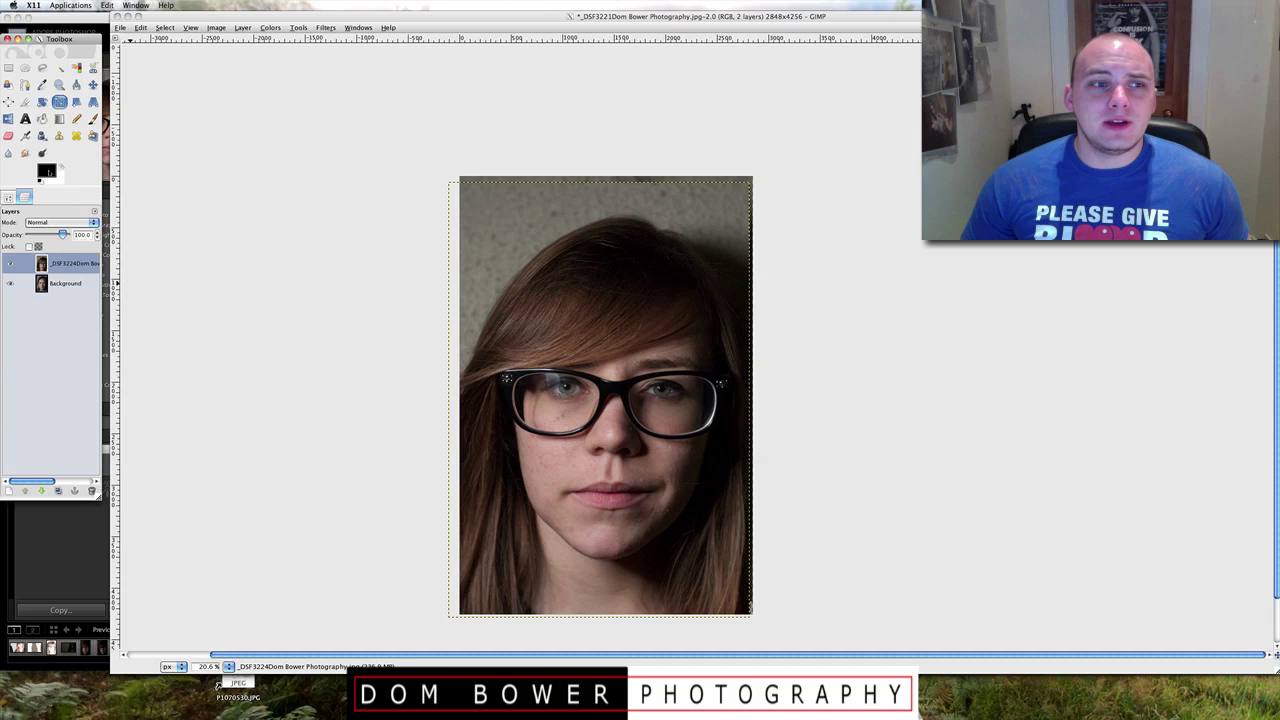
# - Add a new white layer mask to the glasses portrait layer
pyautogui.rightClick(50, 268)
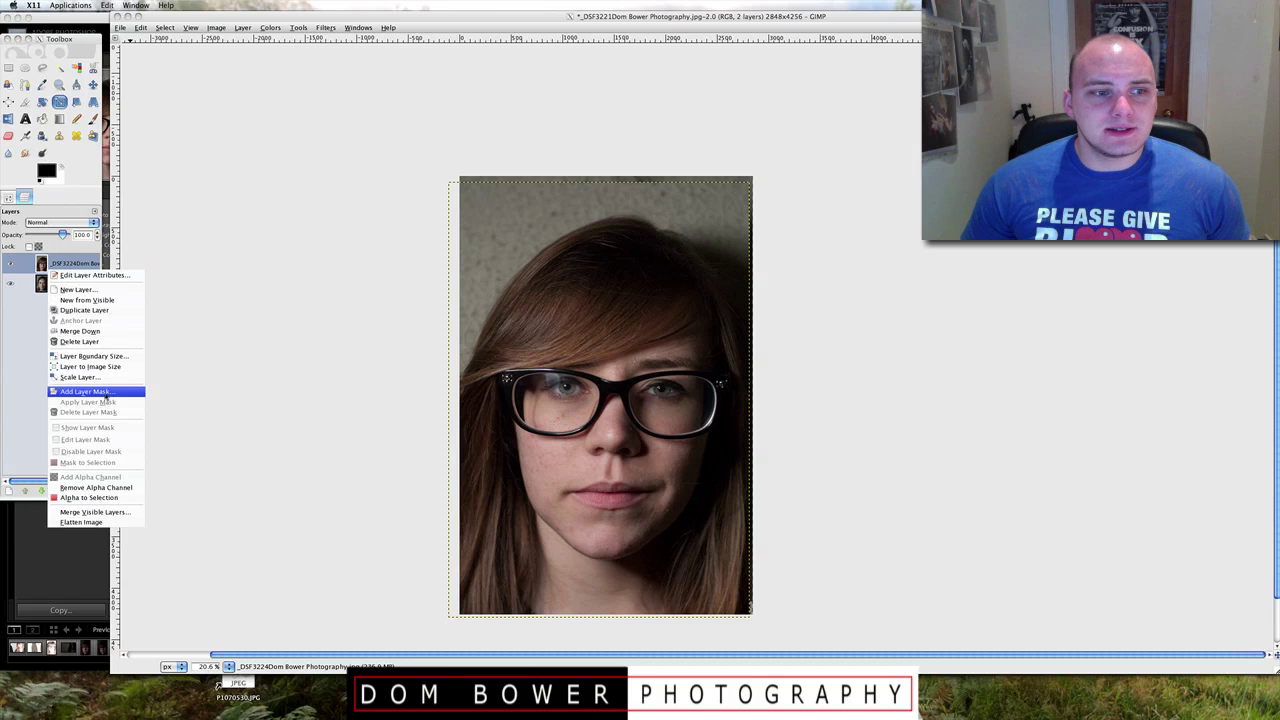
pyautogui.click(90, 391)
pyautogui.click(125, 206)
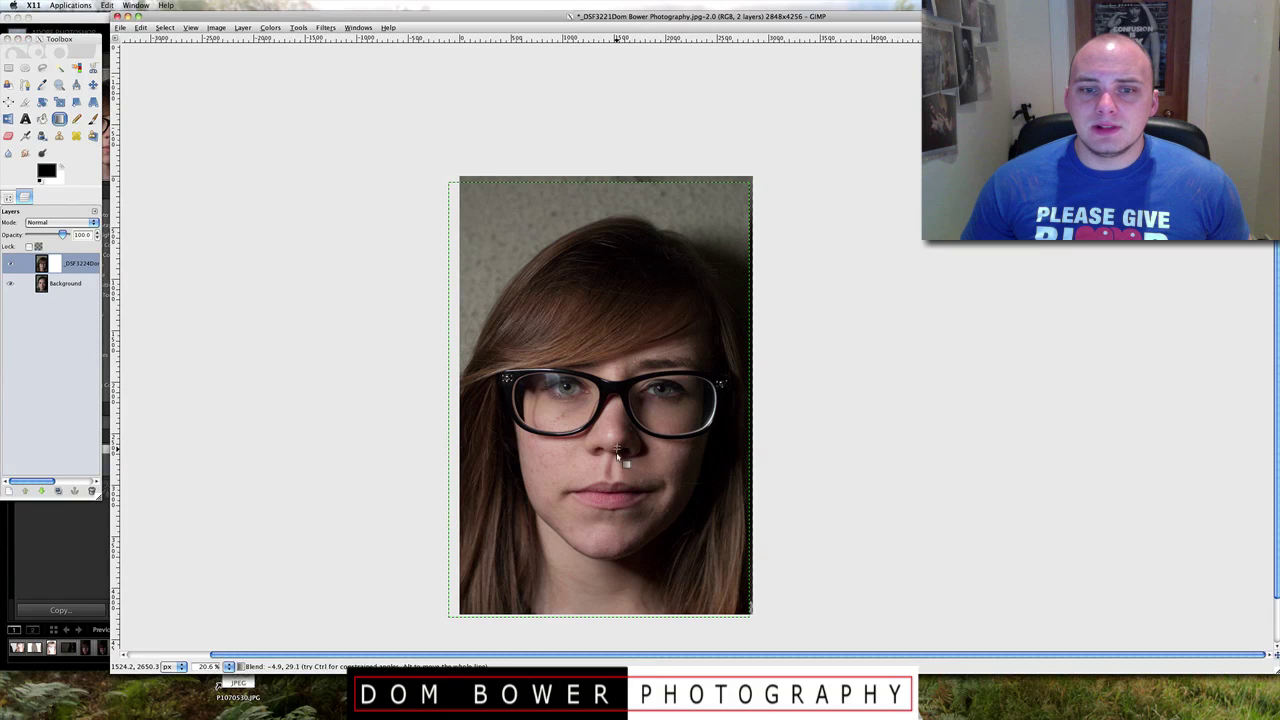
# - Draw a gradient on the mask from the nose down to the lips, redoing the first attempt
pyautogui.moveTo(611, 452); pyautogui.dragTo(611, 497)
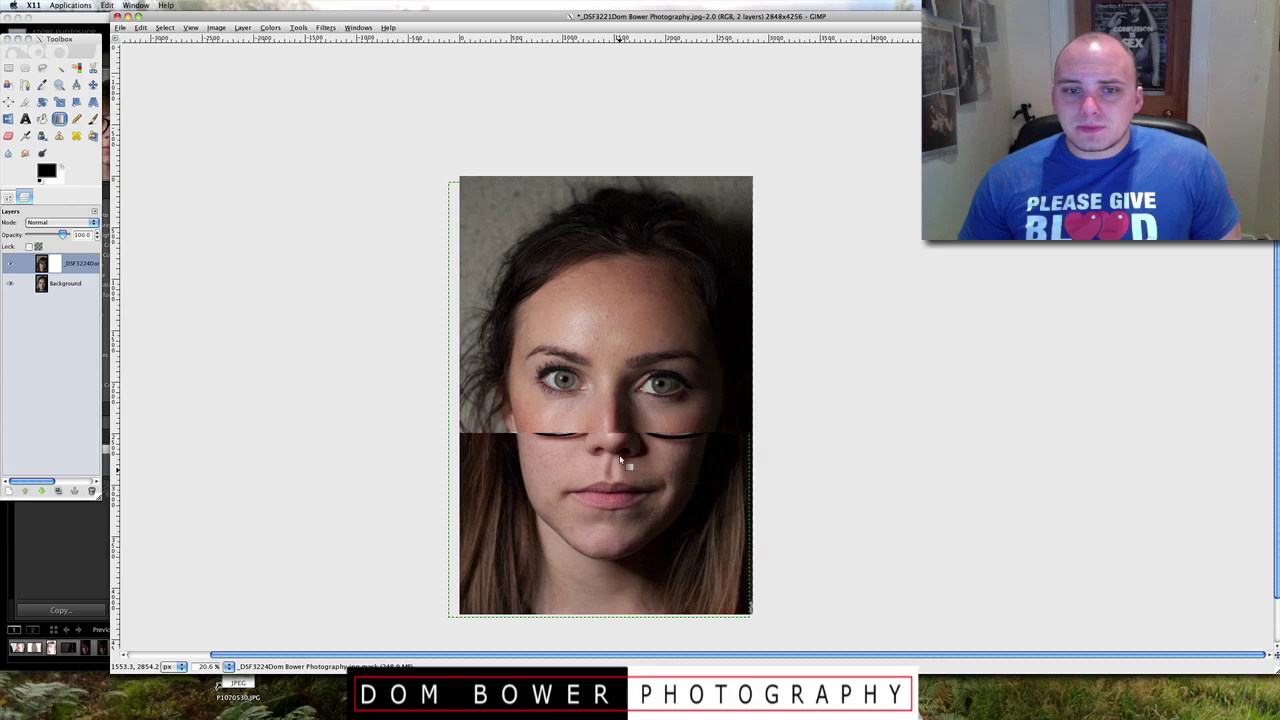
pyautogui.hotkey('ctrl', 'z')
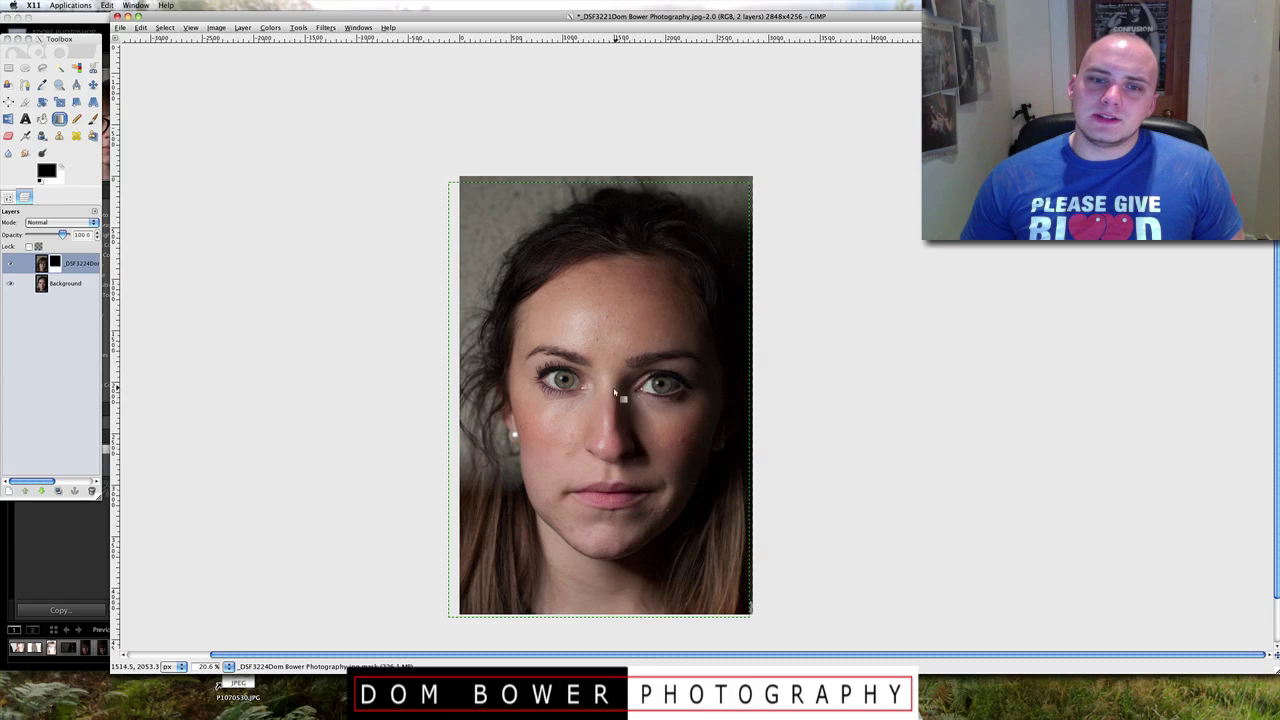
pyautogui.moveTo(616, 396); pyautogui.dragTo(621, 494)
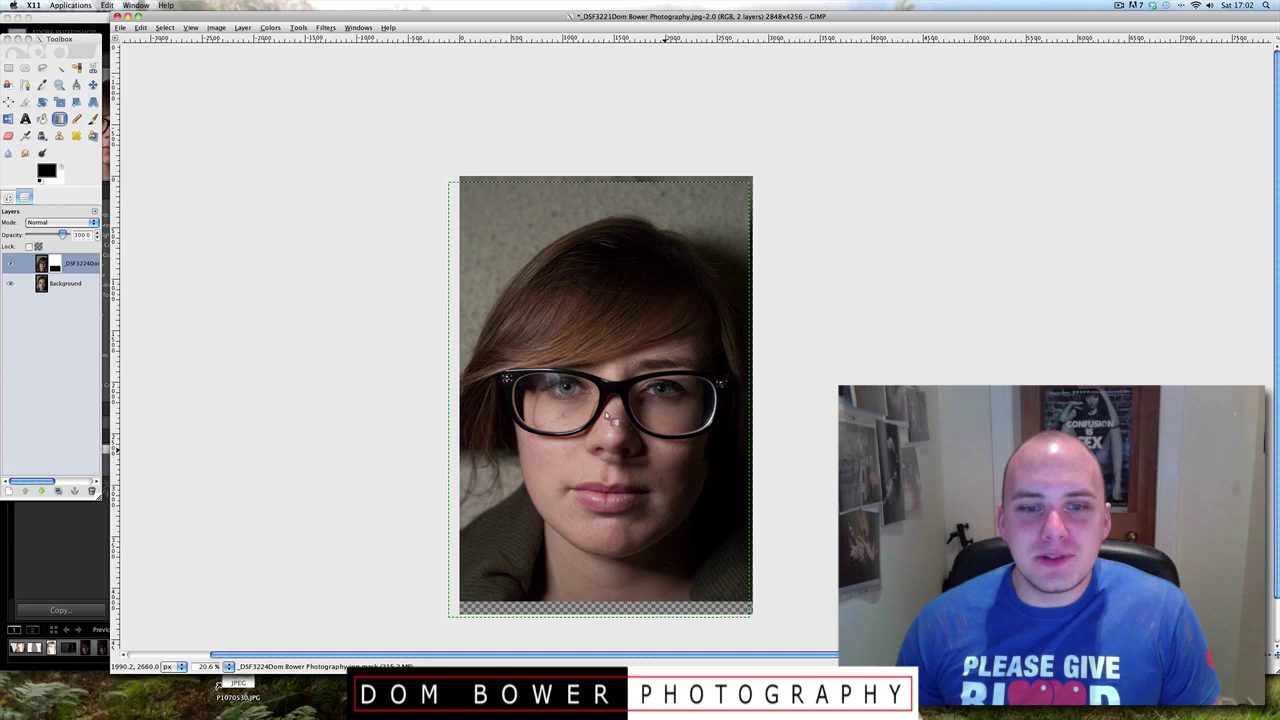
# - Zoom in on the nose and right lens, set white as painting colour, and shrink the soft paintbrush
pyautogui.click(93, 119)
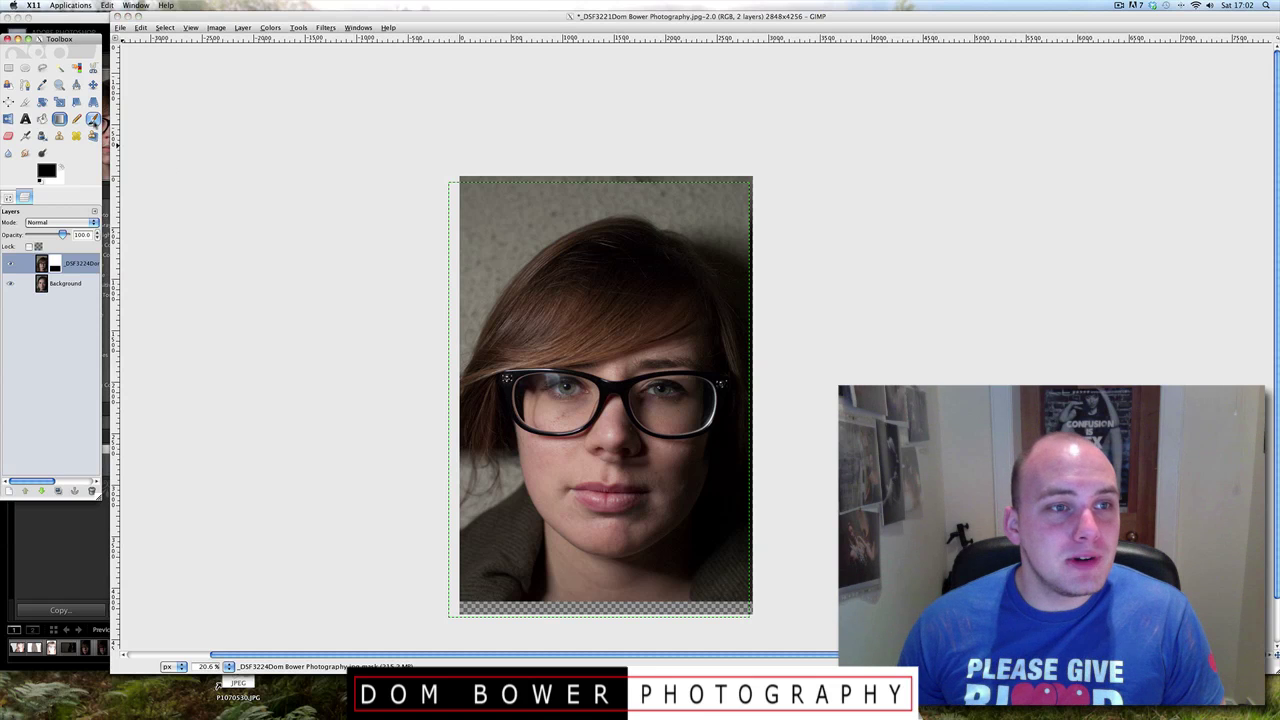
pyautogui.click(9, 197)
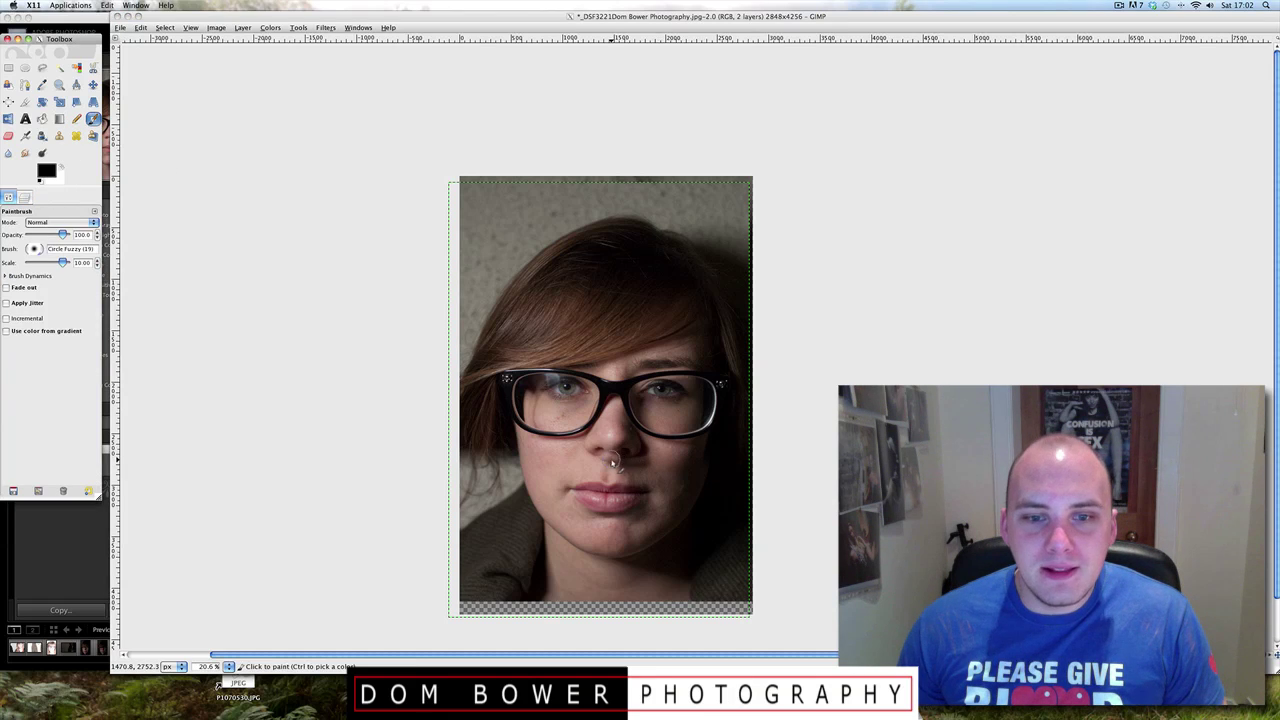
pyautogui.click(615, 460)
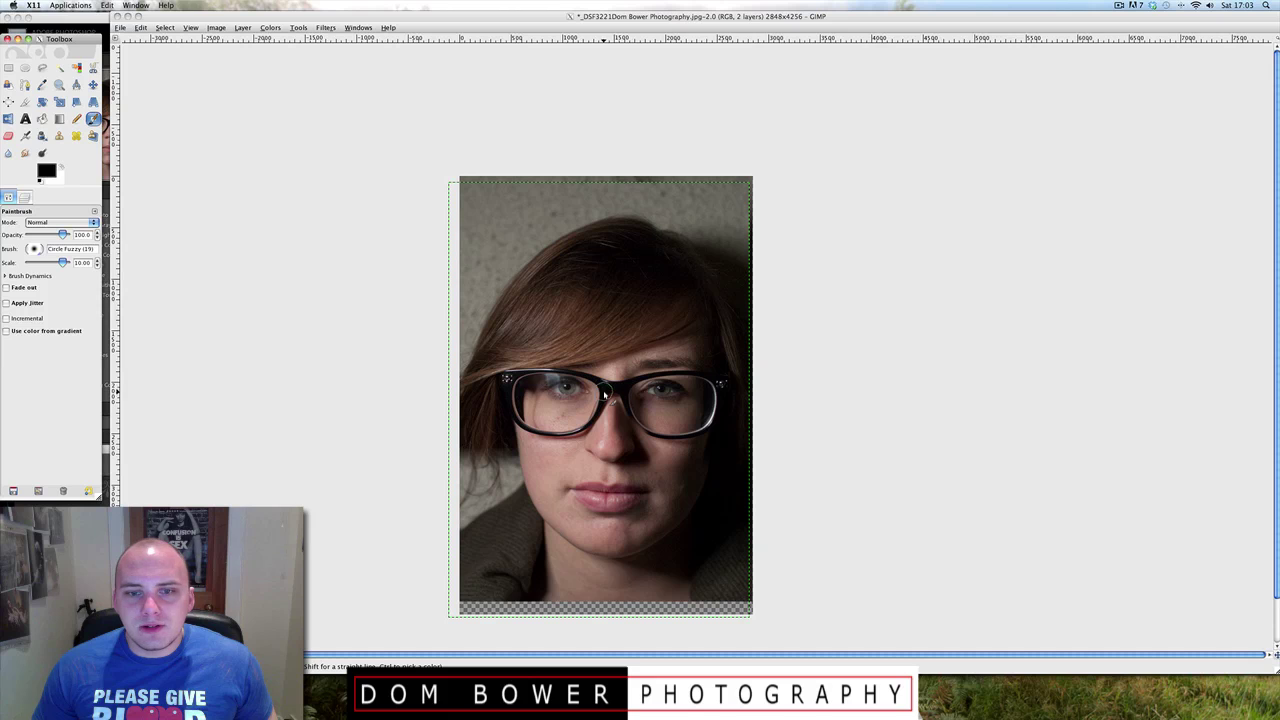
pyautogui.click(57, 88)
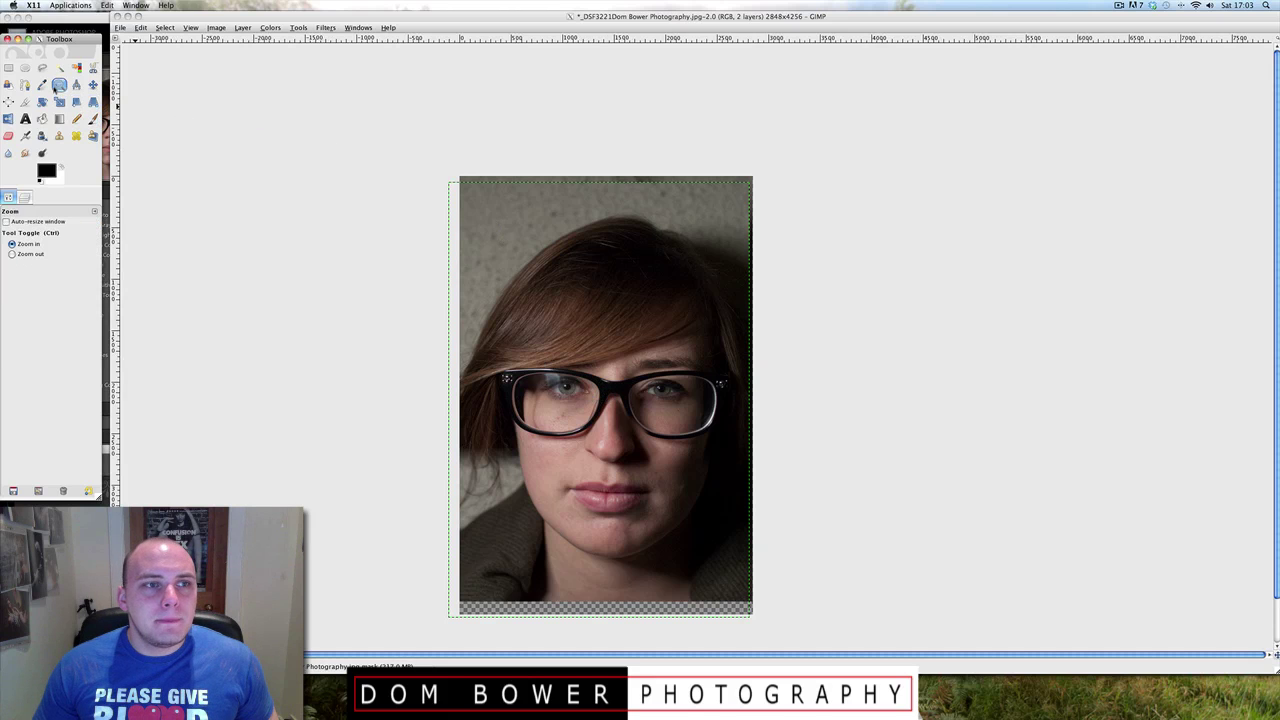
pyautogui.moveTo(606, 402); pyautogui.dragTo(677, 469)
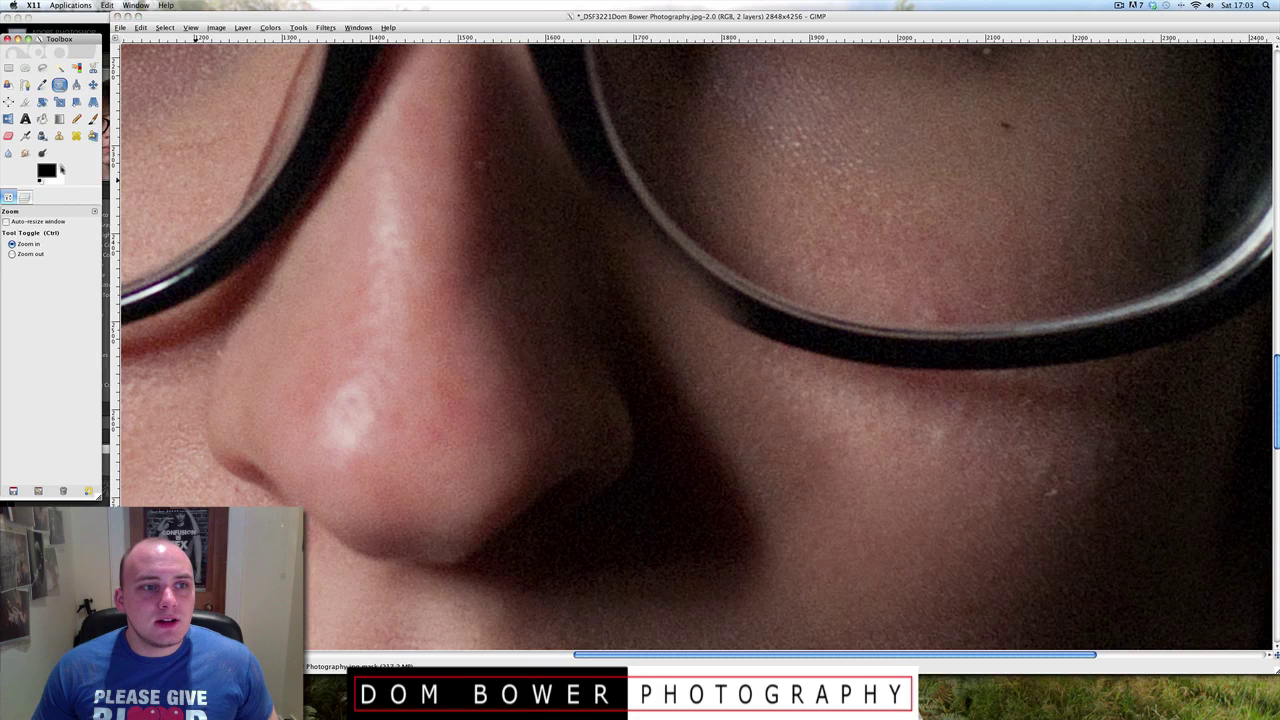
pyautogui.click(61, 170)
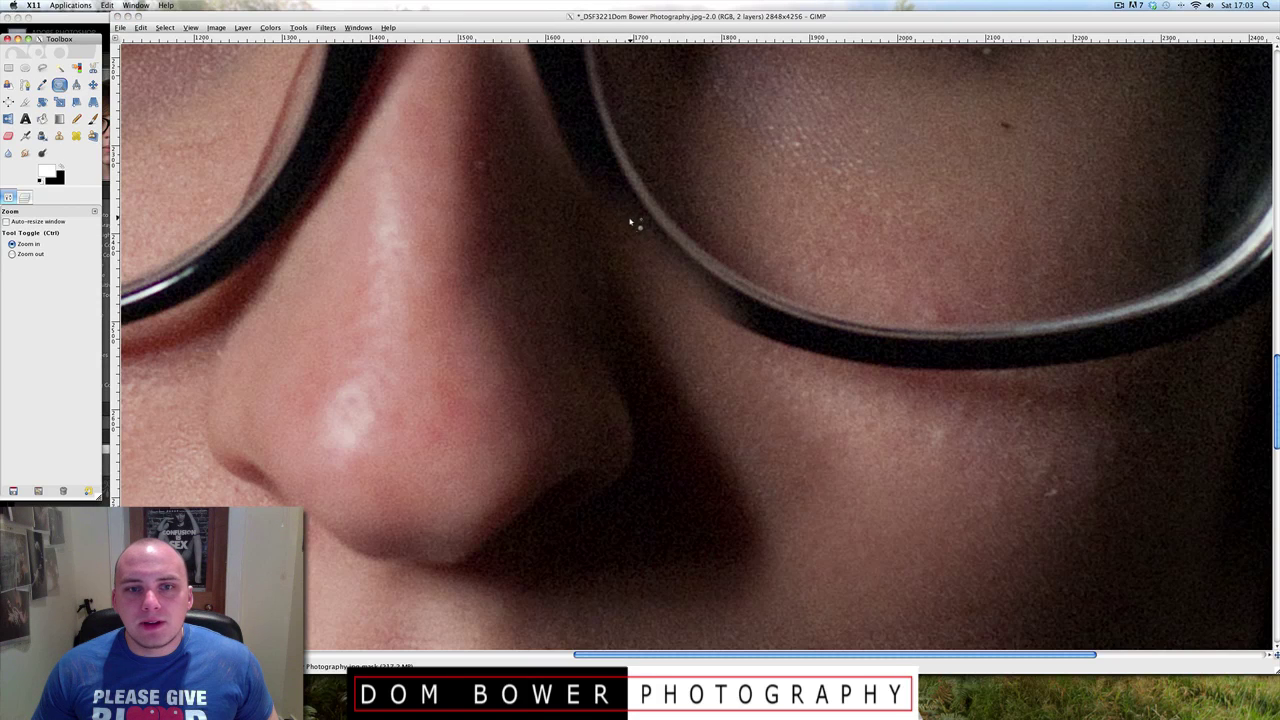
pyautogui.click(93, 118)
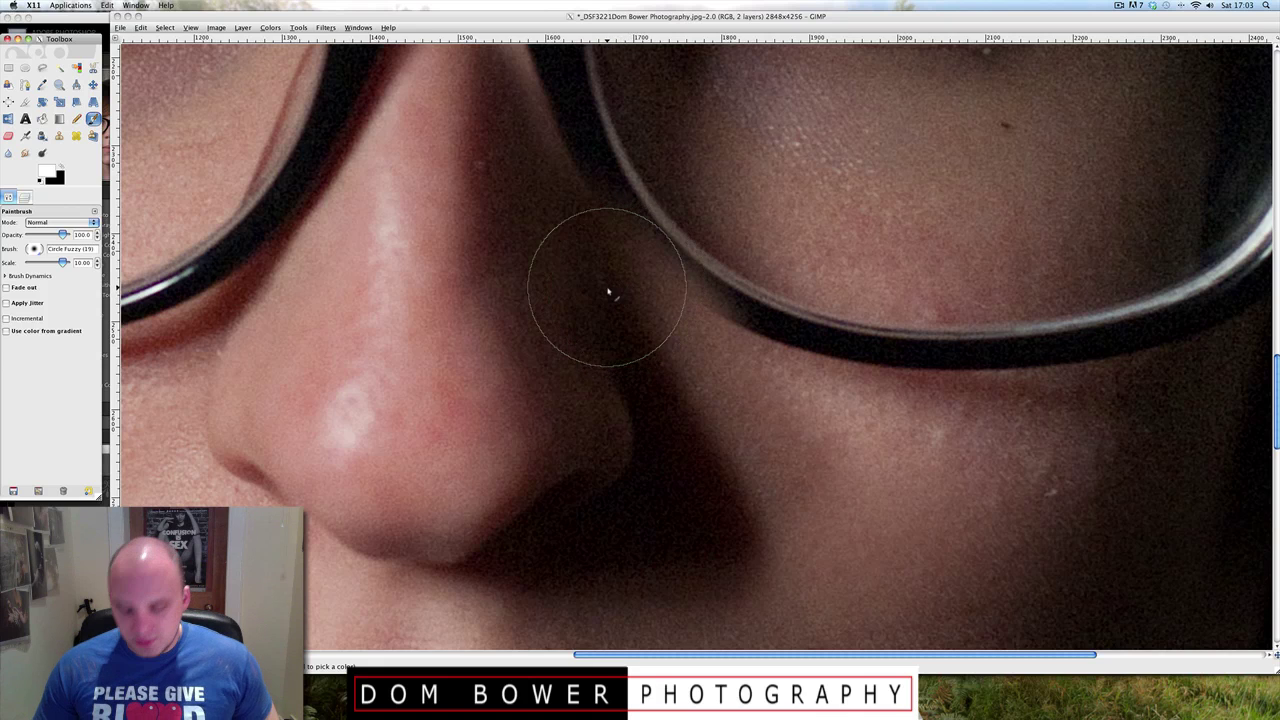
pyautogui.press('[')
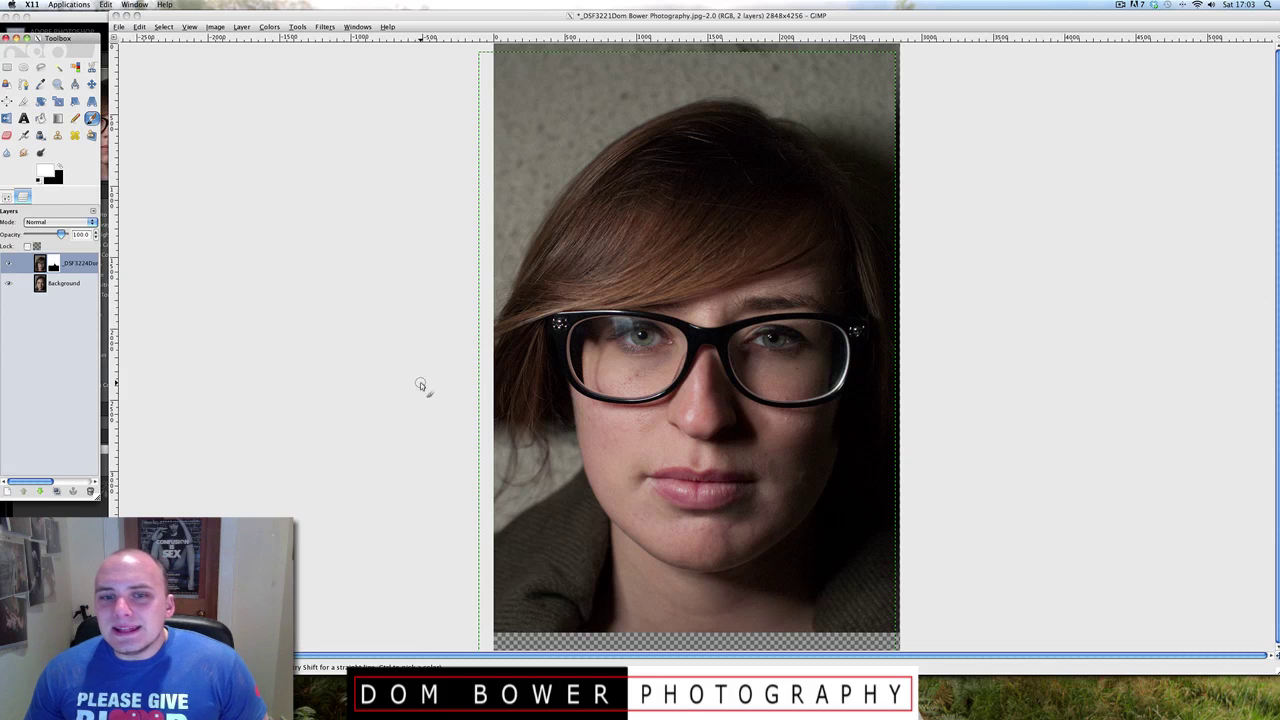
# - Swap to black as the painting colour and set paintbrush opacity to about 71.7
pyautogui.click(61, 168)
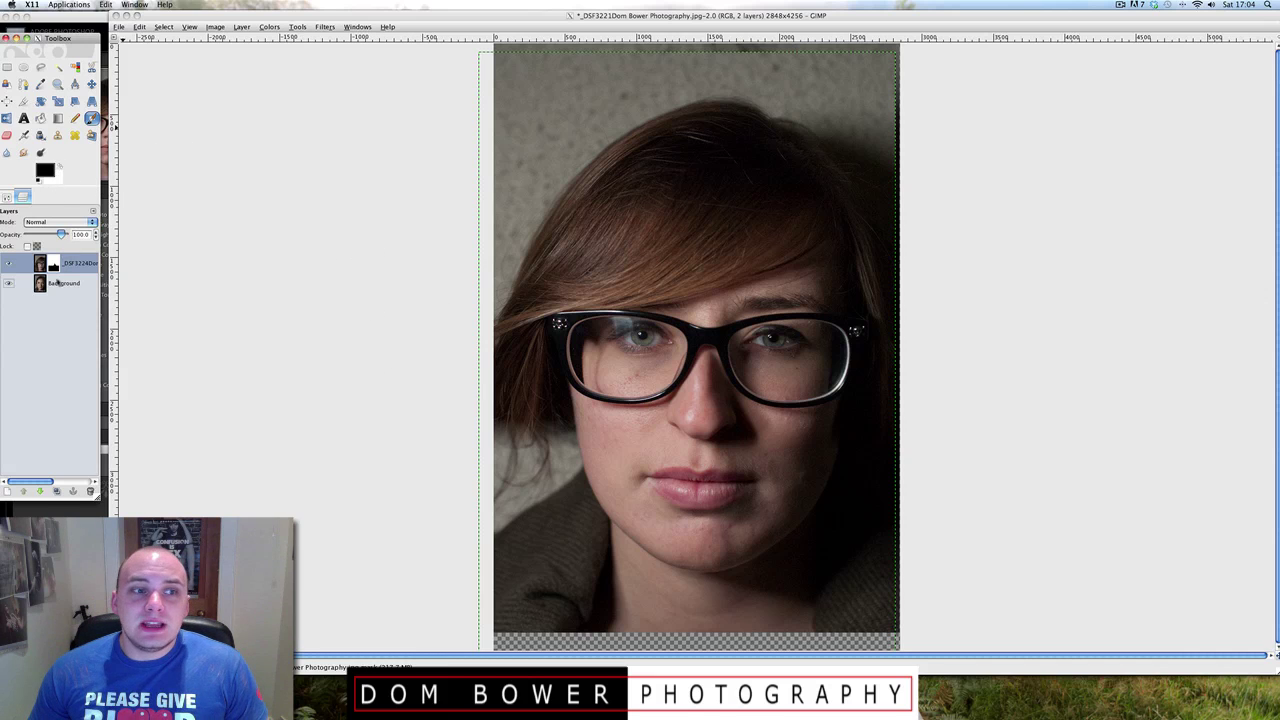
pyautogui.click(9, 198)
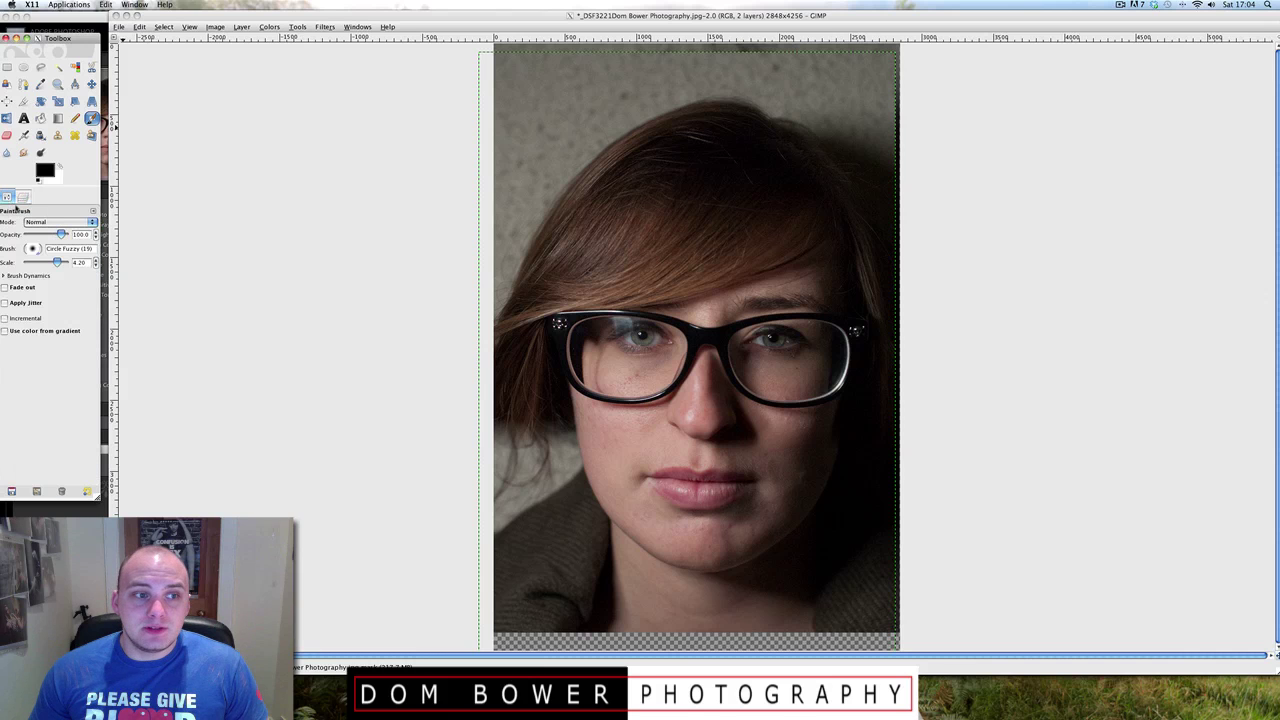
pyautogui.moveTo(63, 235); pyautogui.dragTo(53, 235)
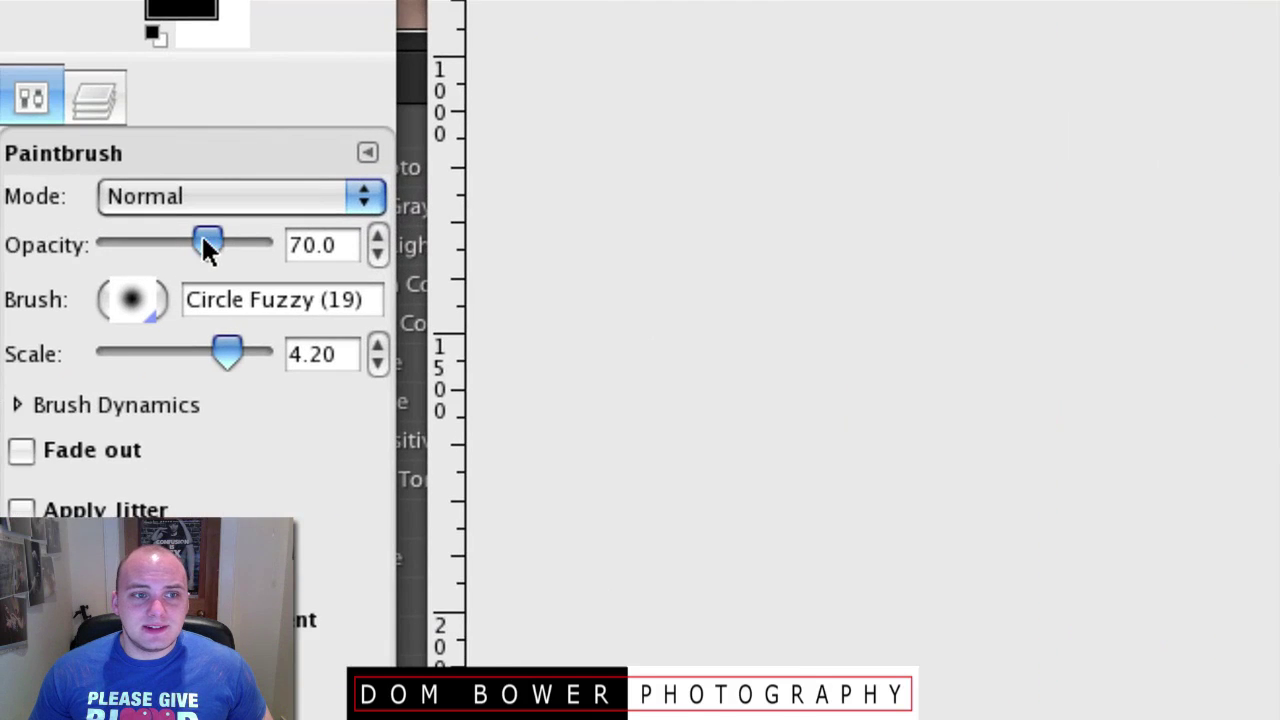
pyautogui.moveTo(205, 245)
pyautogui.mouseDown()
pyautogui.moveTo(266, 249)
pyautogui.moveTo(149, 249)
pyautogui.moveTo(231, 246)
pyautogui.moveTo(211, 251)
pyautogui.mouseUp()
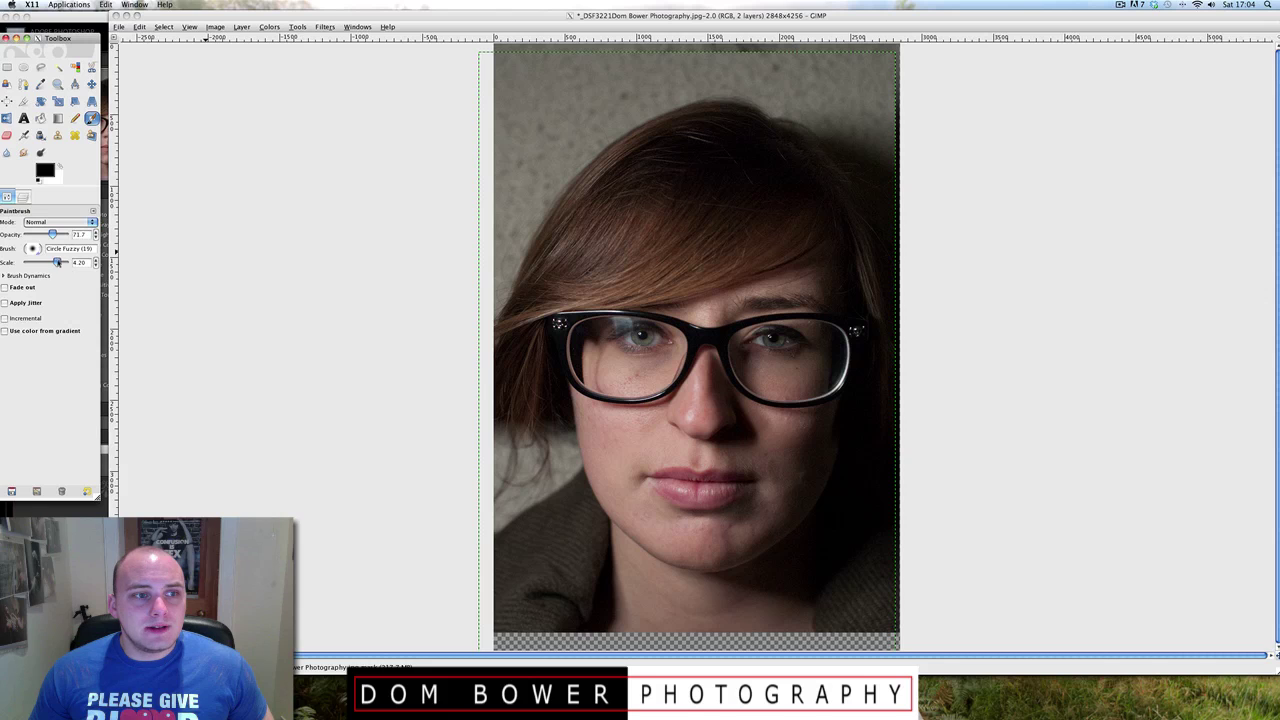
pyautogui.click(632, 430)
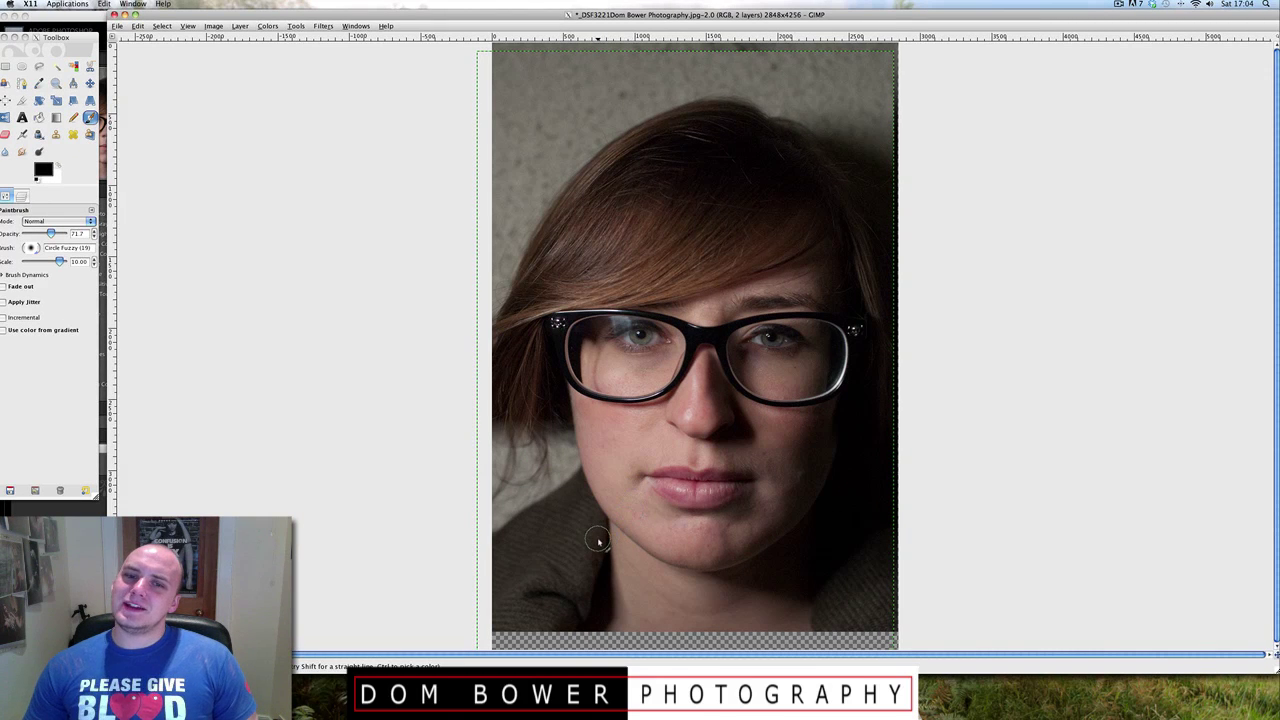
# - Try and undo Autocrop, then hand-crop the portrait to 2848×3816 with the Crop tool
pyautogui.click(213, 26)
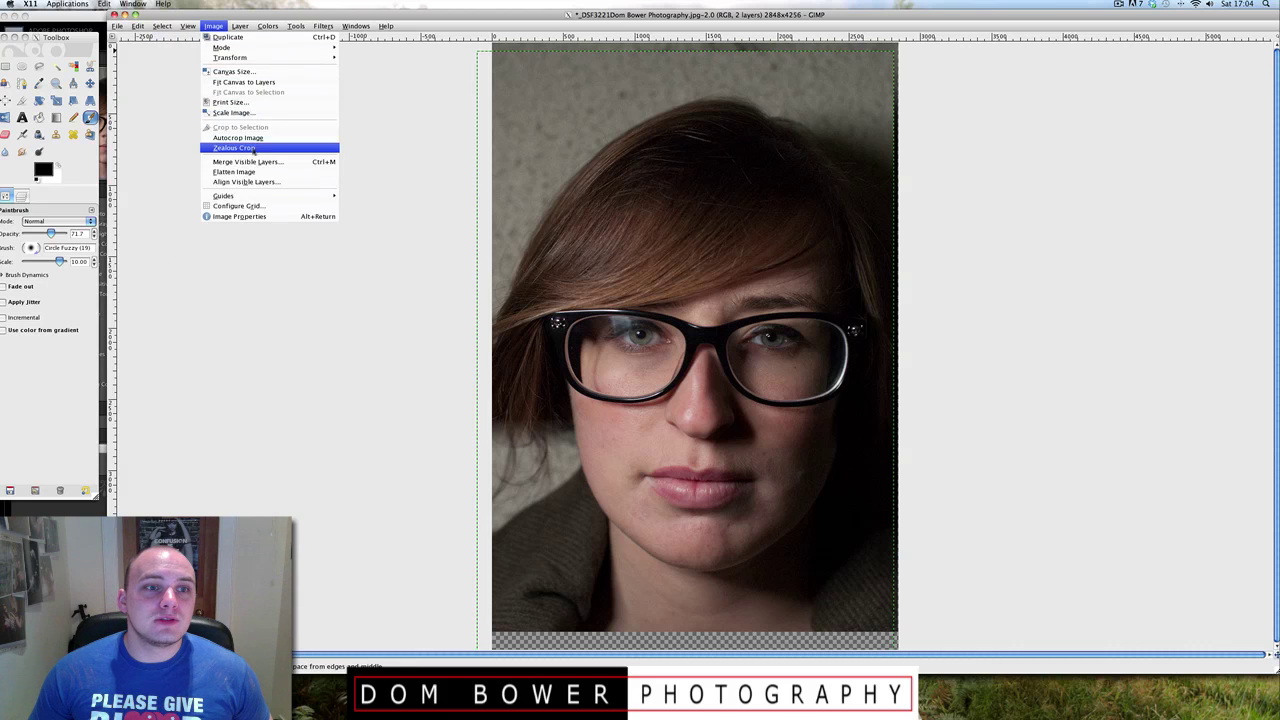
pyautogui.click(250, 138)
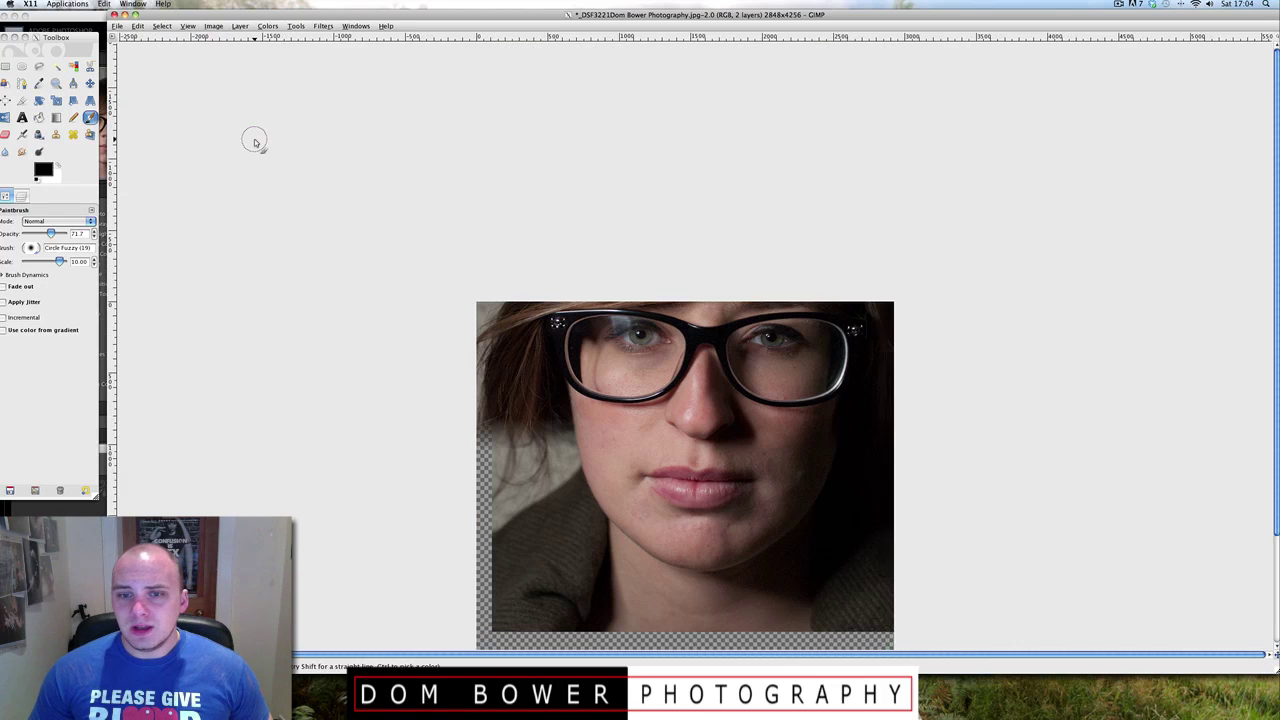
pyautogui.hotkey('ctrl', 'z')
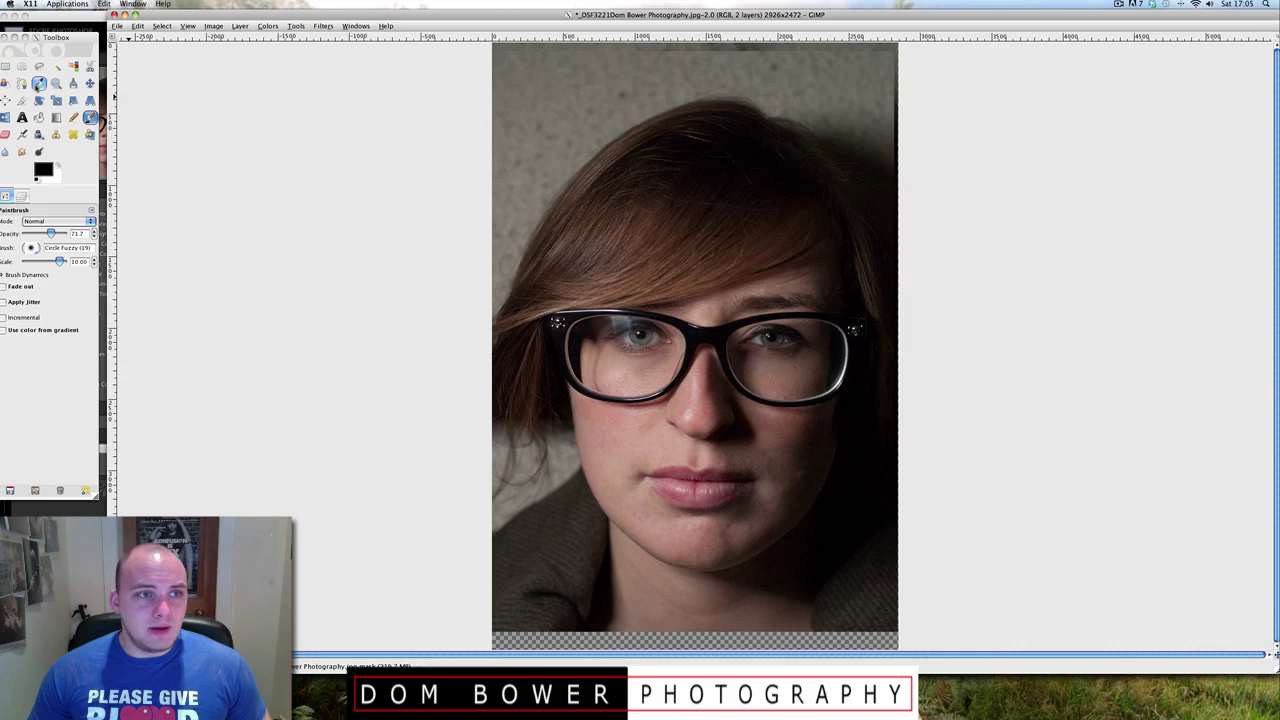
pyautogui.click(22, 100)
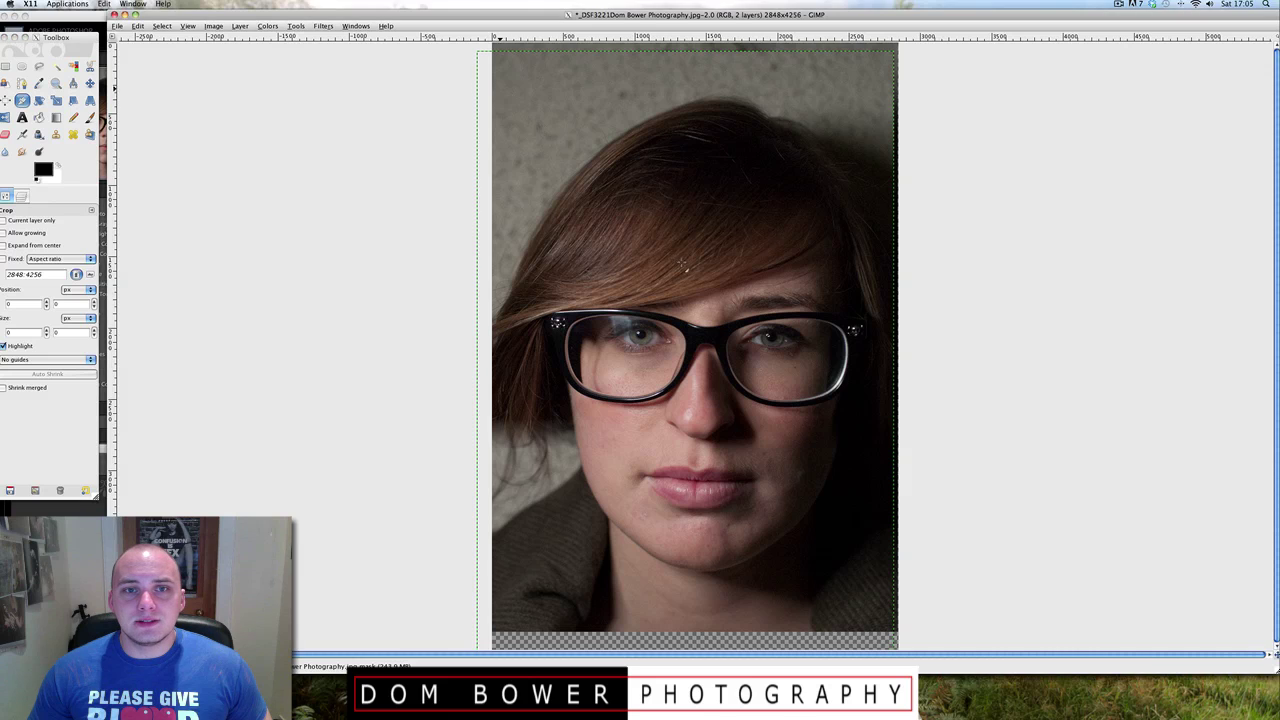
pyautogui.moveTo(513, 92); pyautogui.dragTo(897, 628)
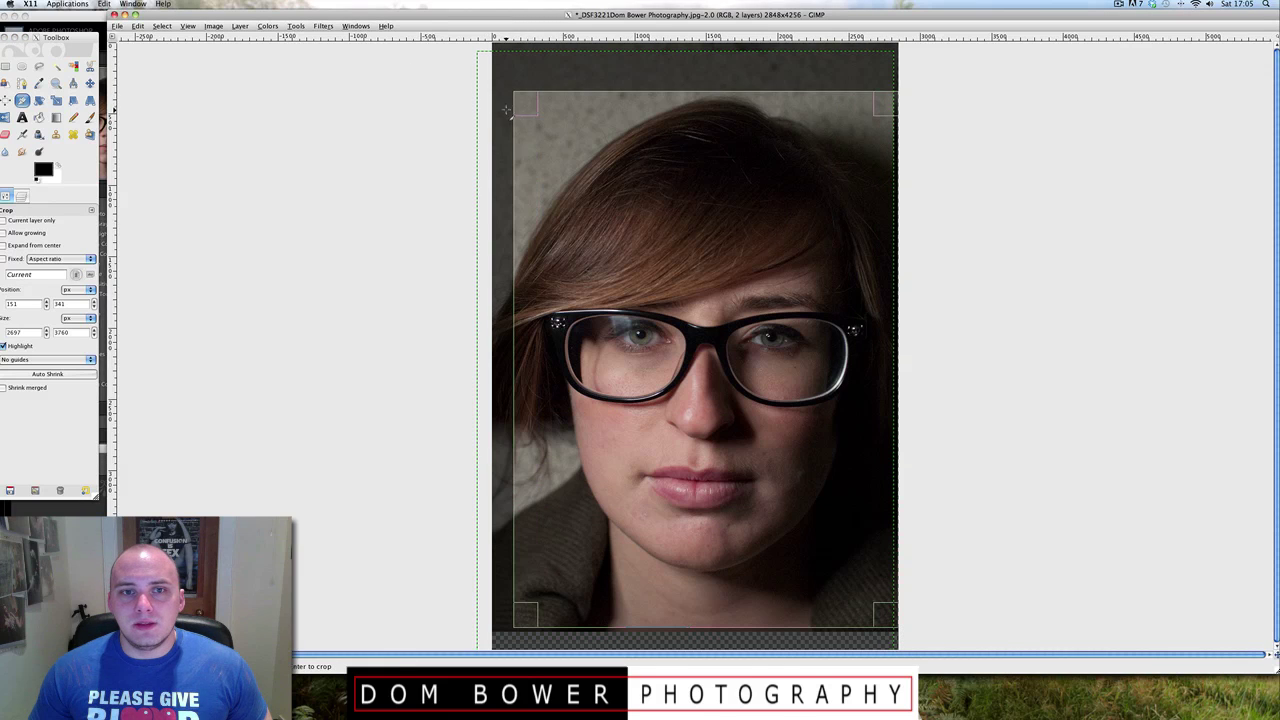
pyautogui.press('Return')
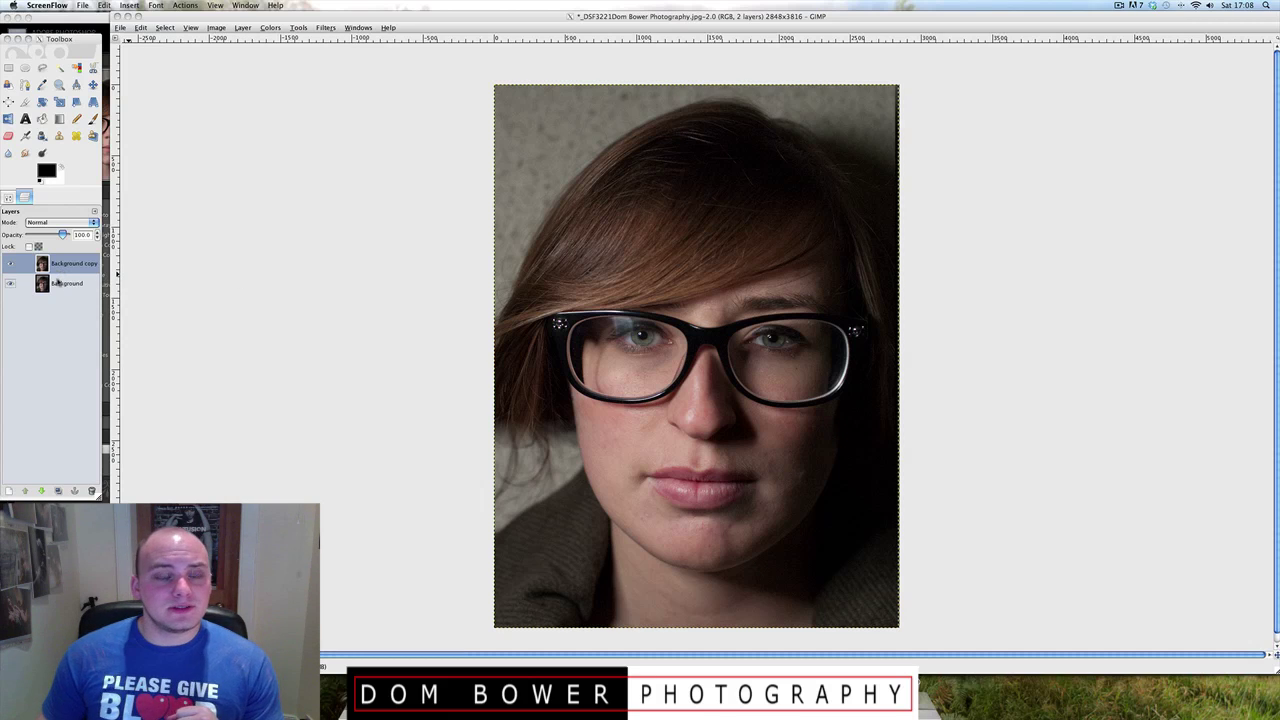
# - Try Dissolve, Multiply and Overlay on the Background copy, settling on Soft light mode
pyautogui.click(217, 90)
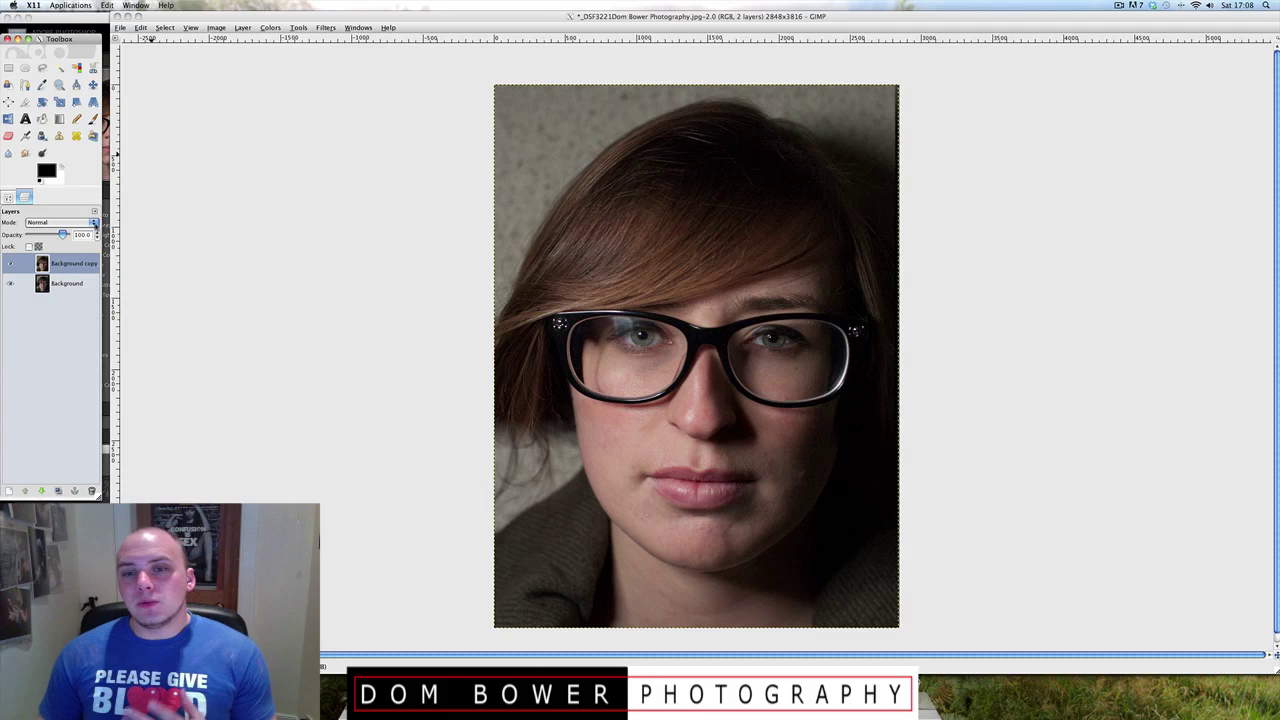
pyautogui.click(96, 224)
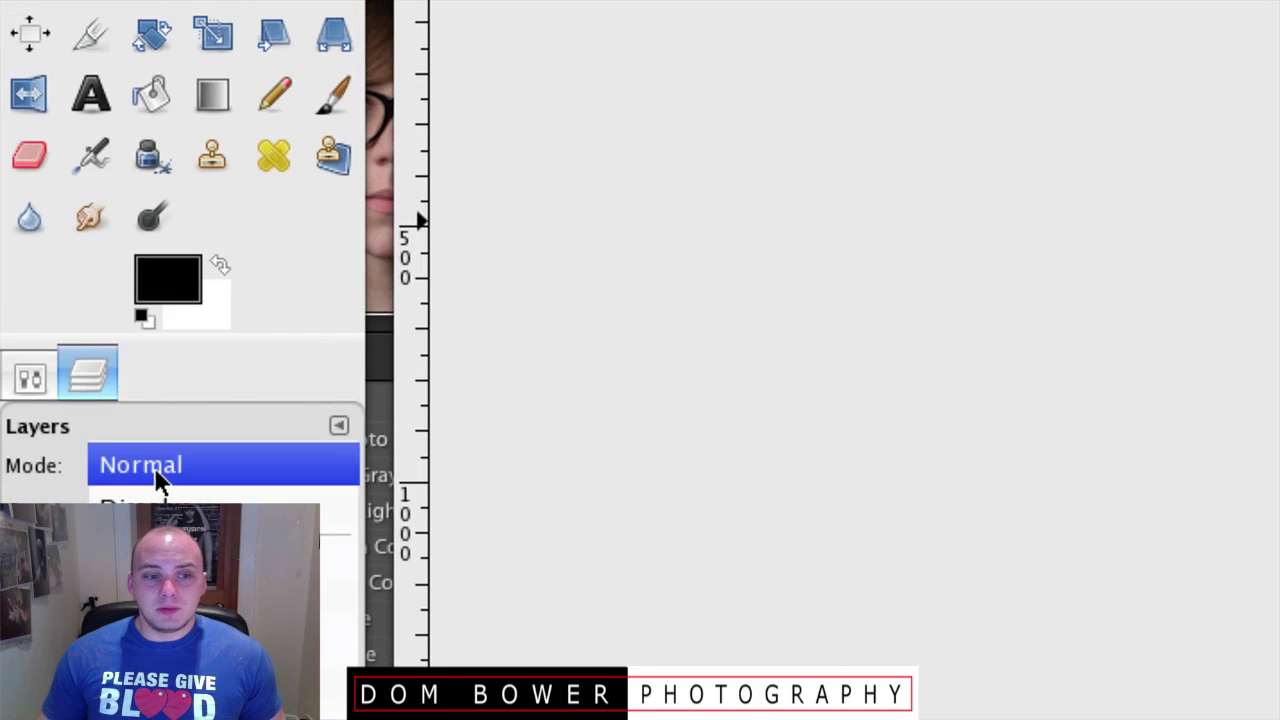
pyautogui.click(160, 505)
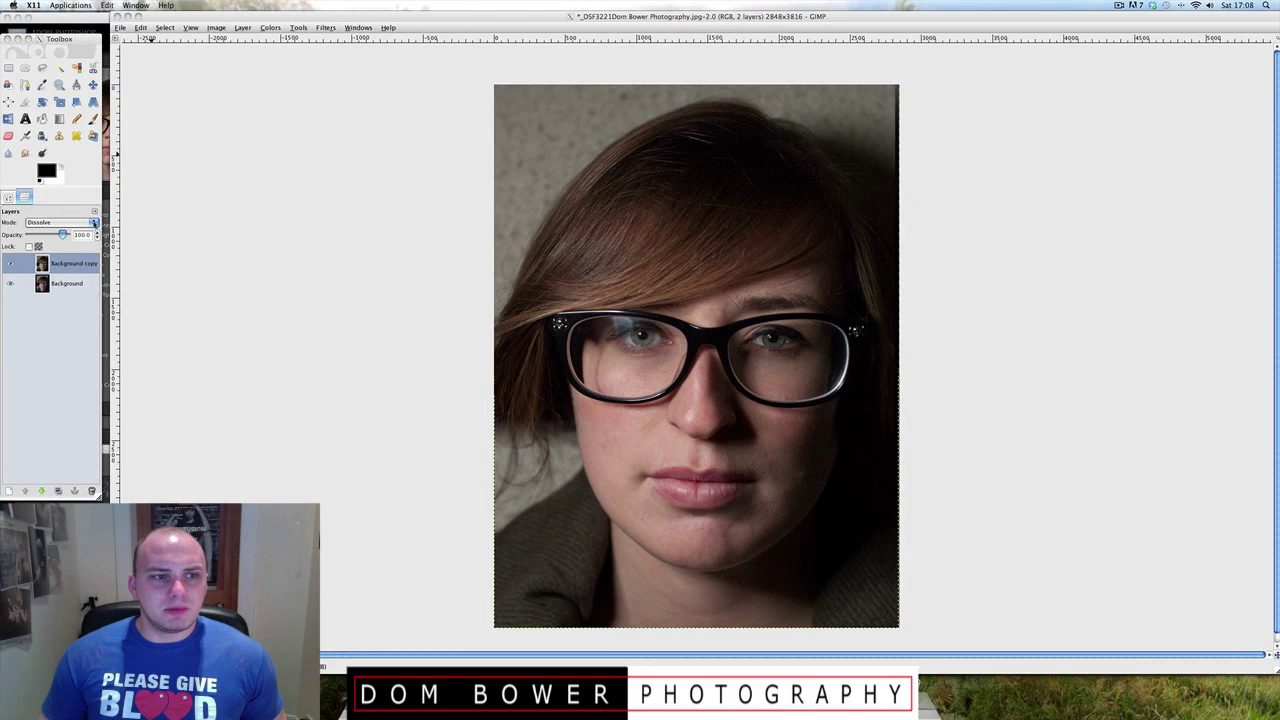
pyautogui.click(93, 223)
pyautogui.click(55, 238)
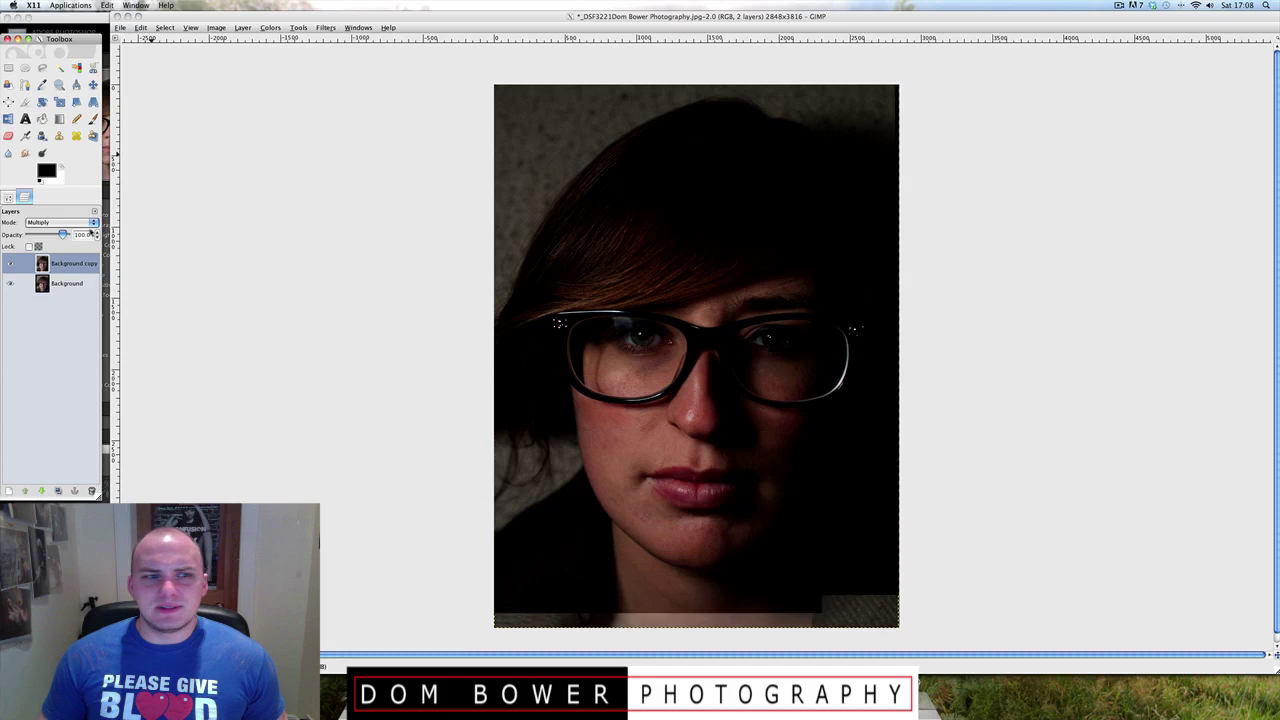
pyautogui.click(92, 224)
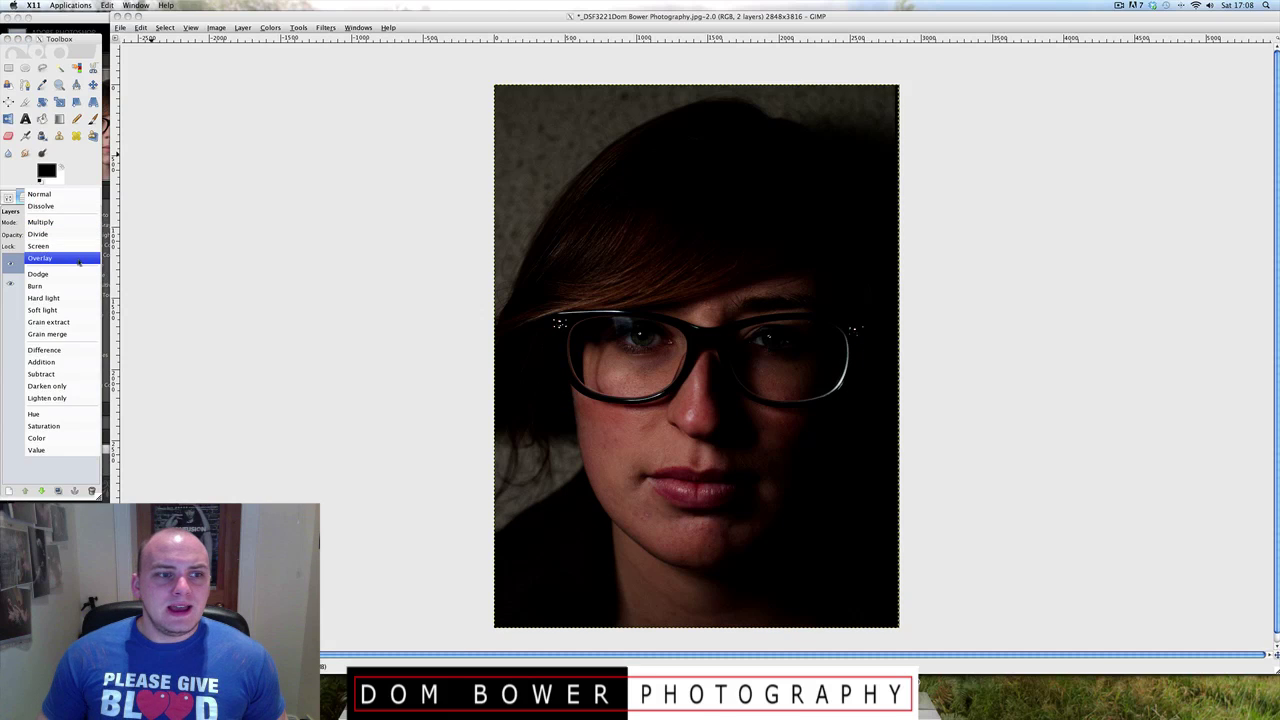
pyautogui.click(79, 260)
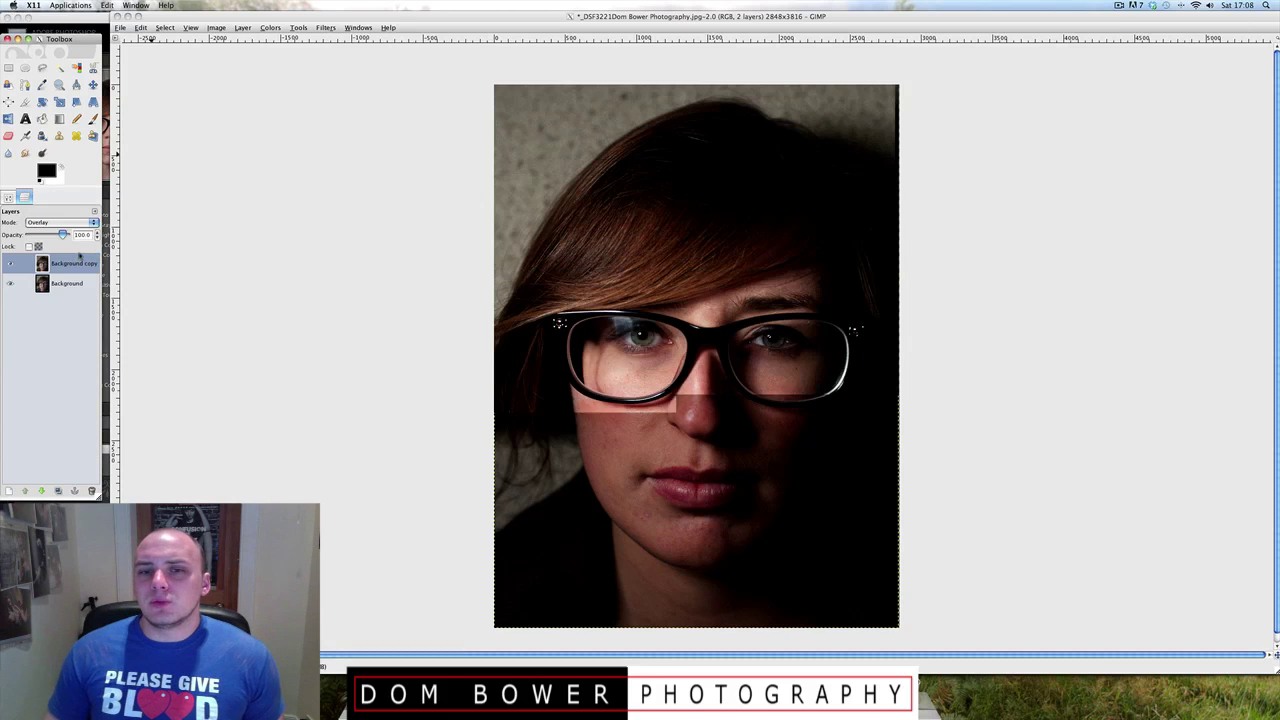
pyautogui.click(88, 222)
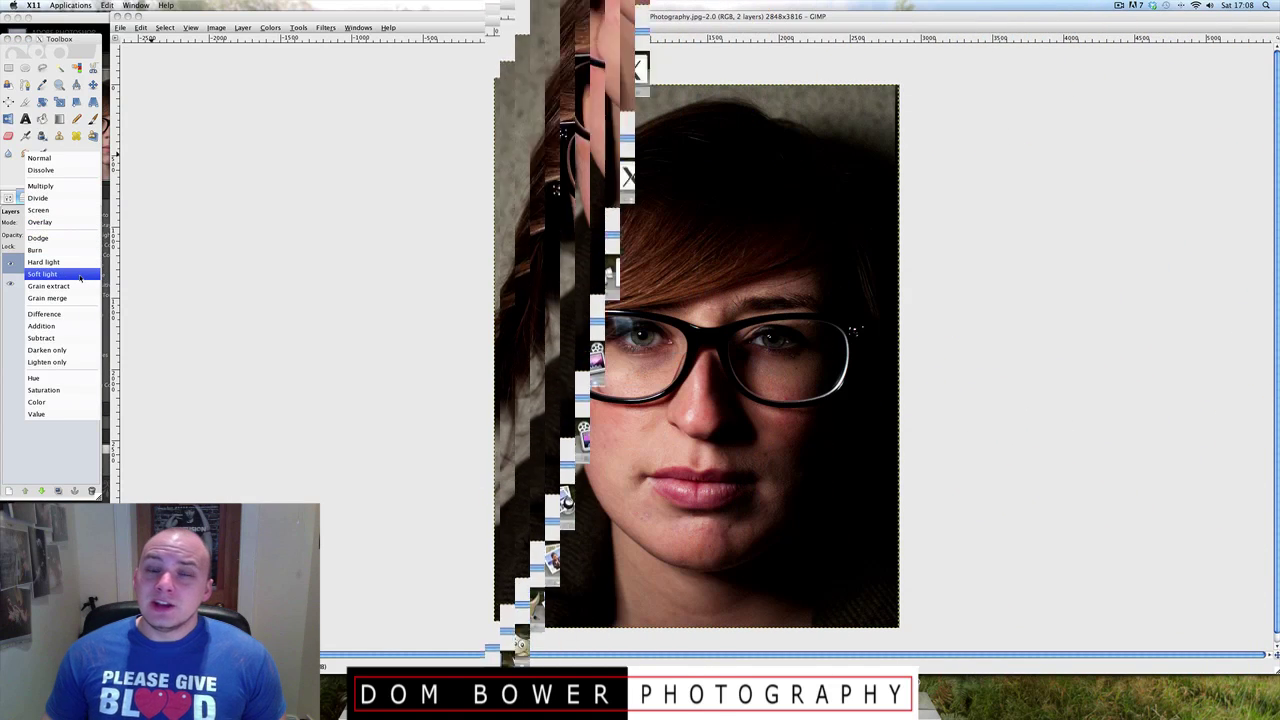
pyautogui.click(80, 276)
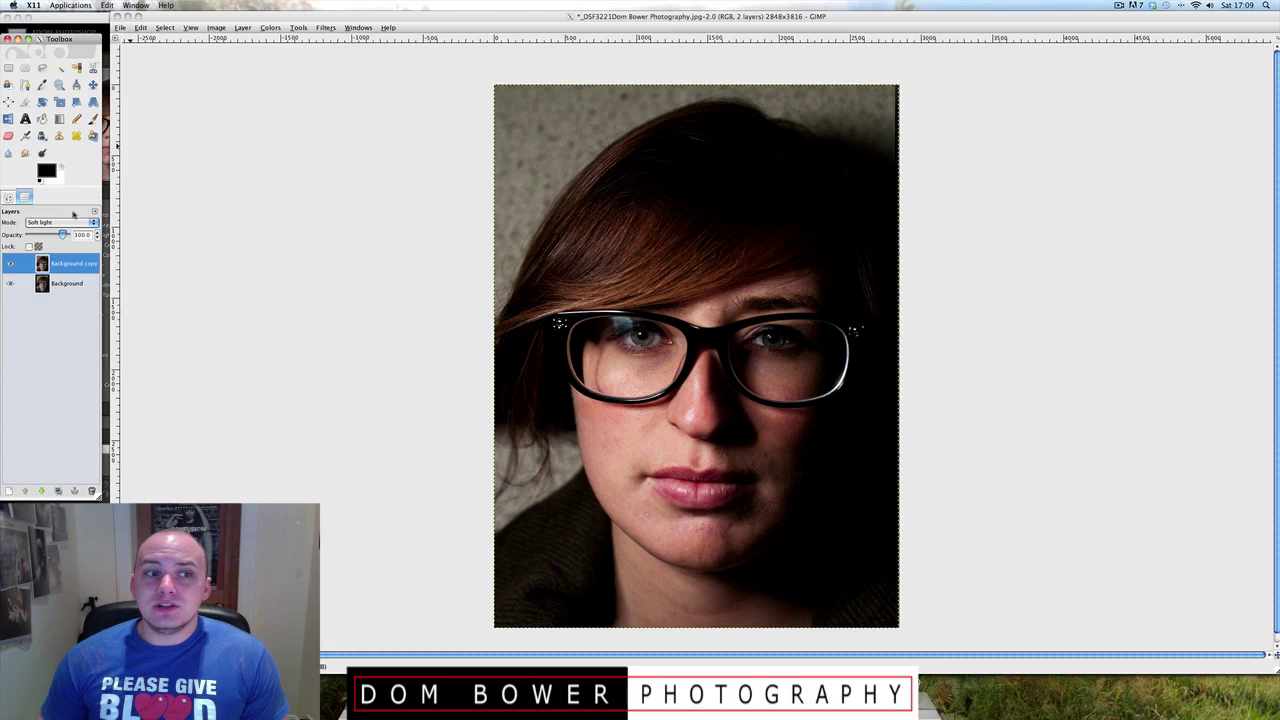
# - Desaturate the Background copy, comparing Luminosity and Lightness grey modes before settling on Average
pyautogui.click(297, 30)
pyautogui.moveTo(270, 30)
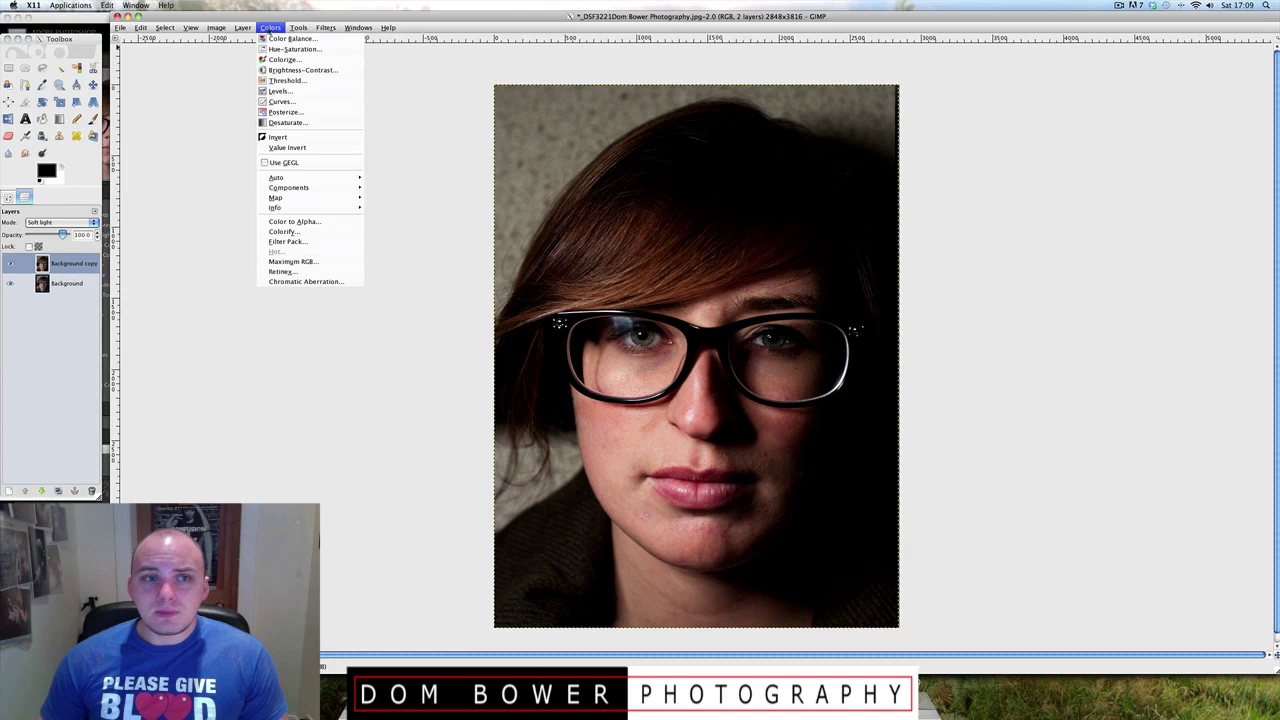
pyautogui.click(296, 123)
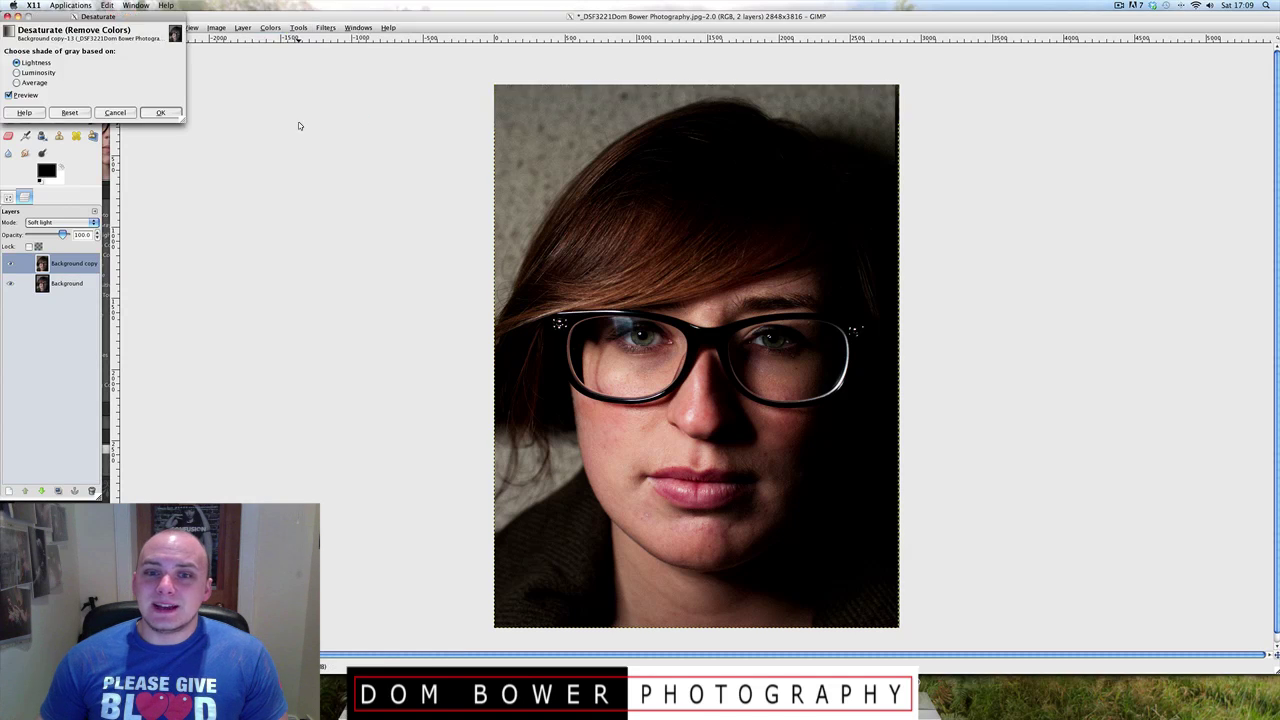
pyautogui.click(16, 72)
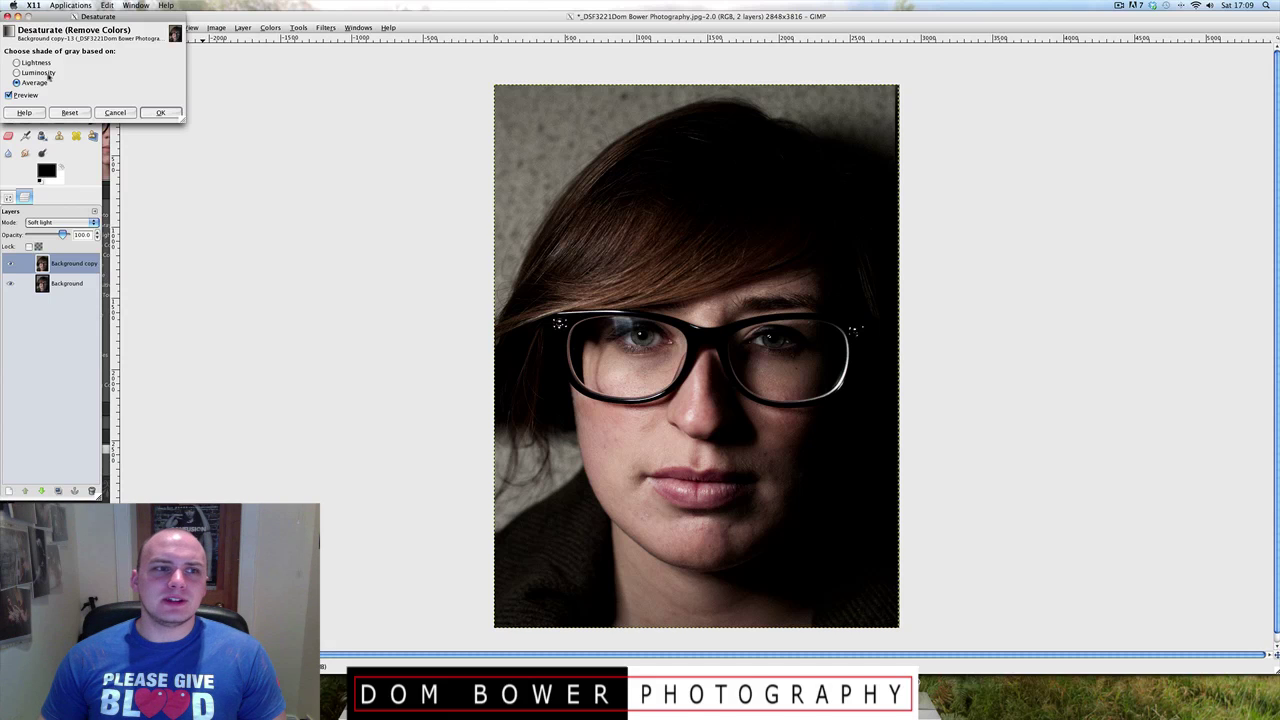
pyautogui.click(16, 62)
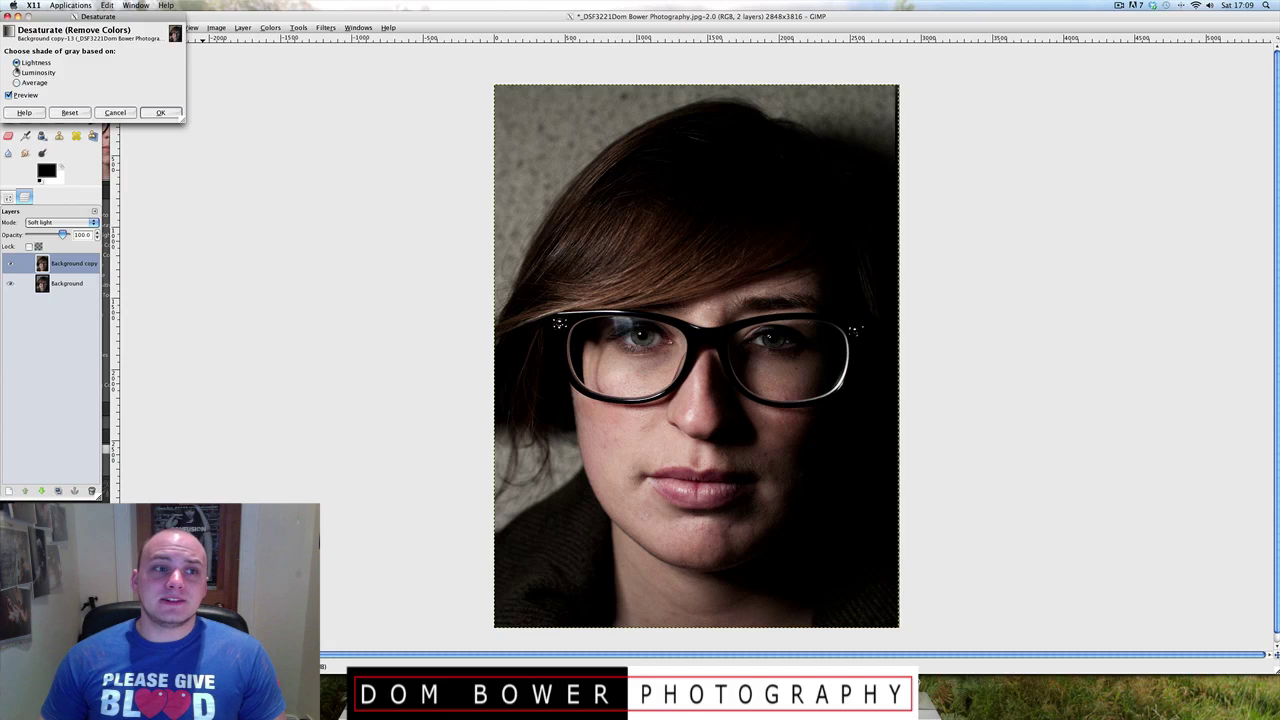
pyautogui.click(16, 73)
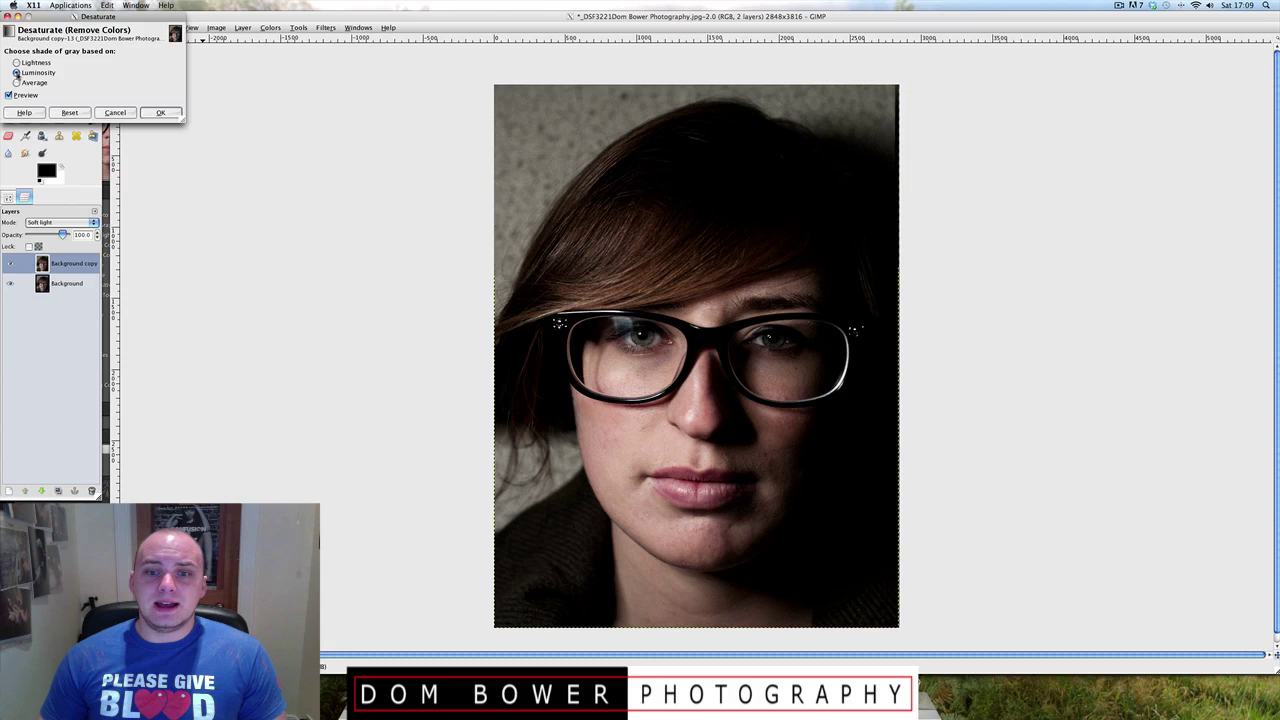
pyautogui.click(16, 82)
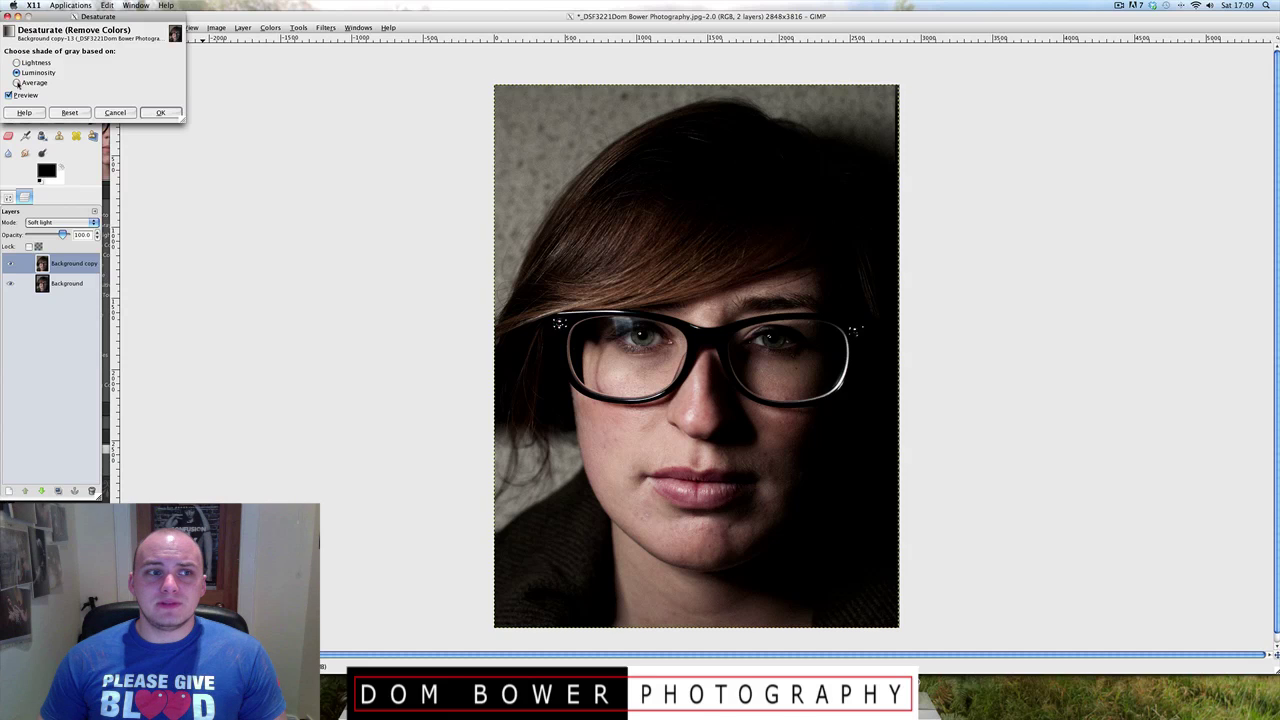